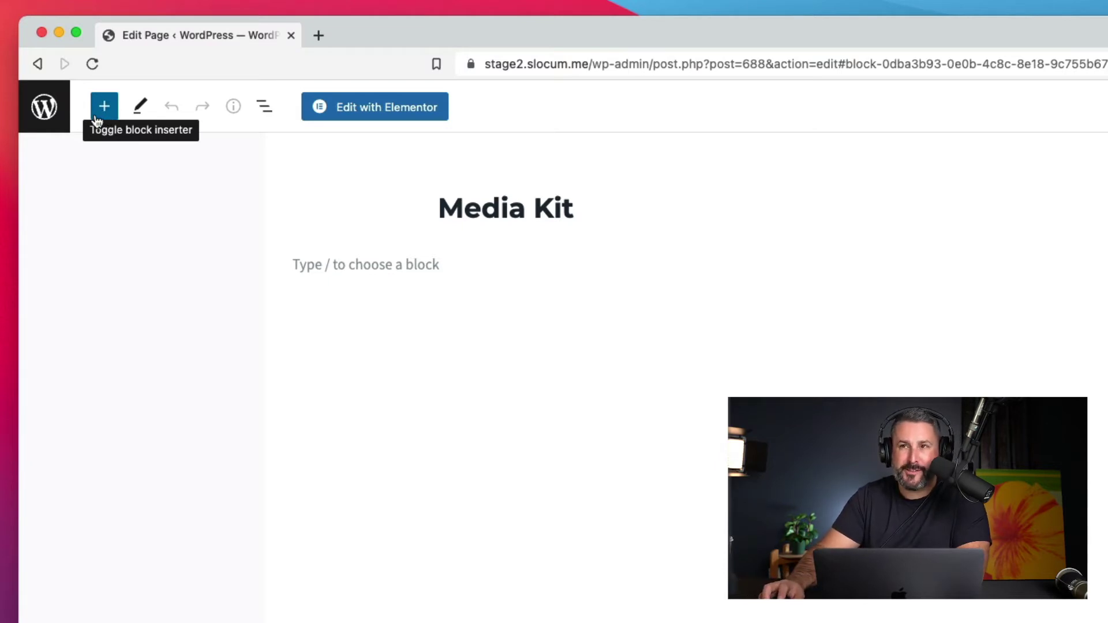
Filter the block inserter's patterns to the Publisher Media Kit category and browse them
{"action": "left_click", "coordinate": [105, 113]}
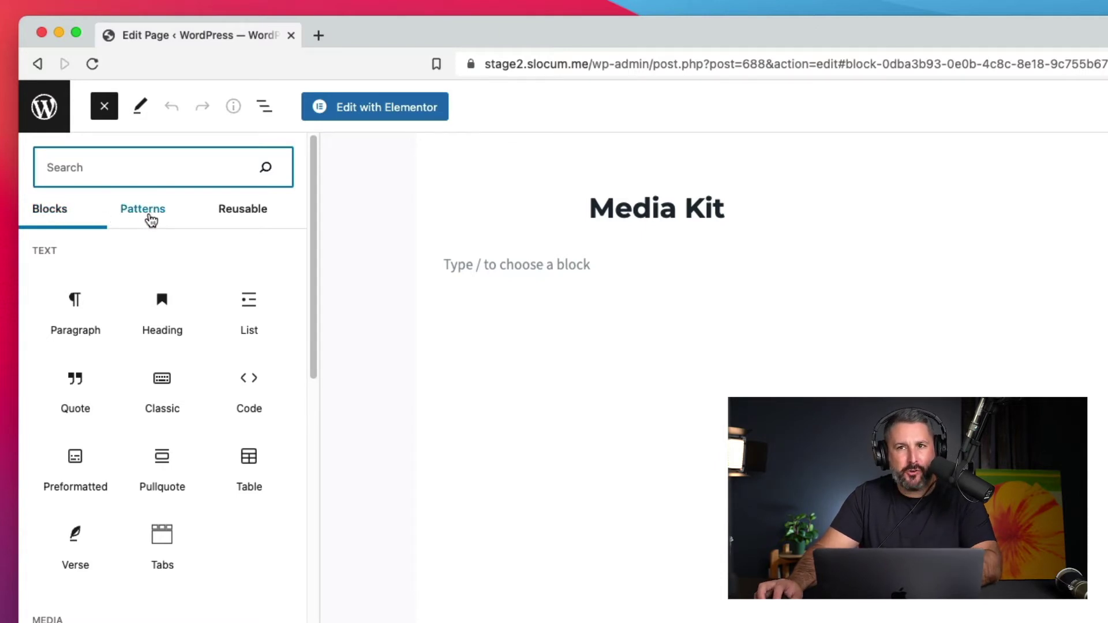
{"action": "left_click", "coordinate": [150, 220]}
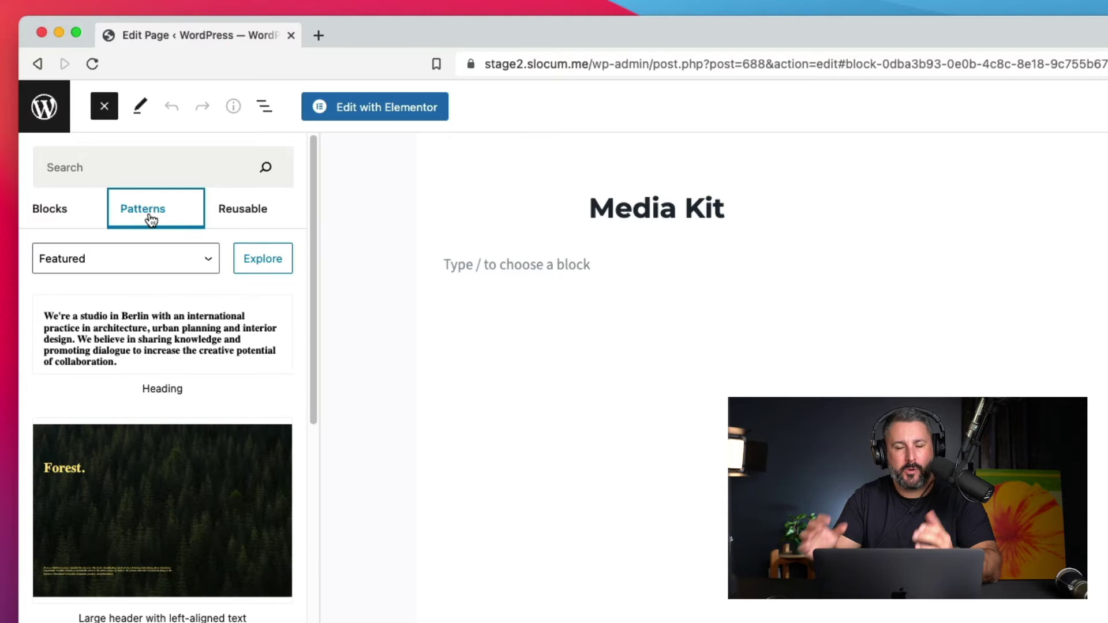
{"action": "left_click", "coordinate": [209, 261]}
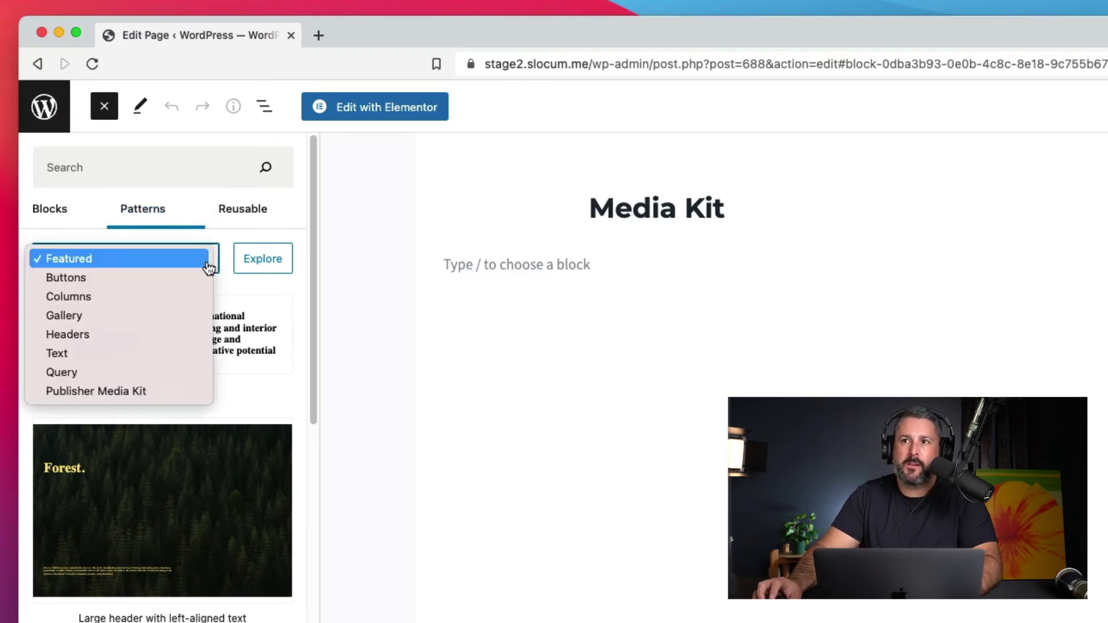
{"action": "left_click", "coordinate": [169, 396]}
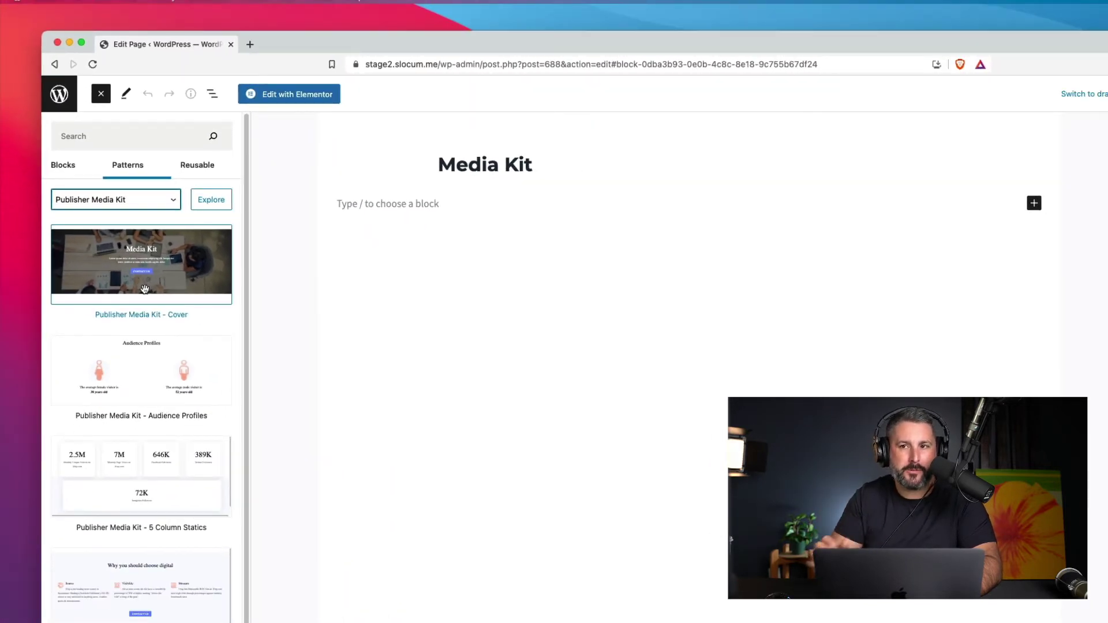
{"action": "scroll", "coordinate": [168, 375], "scroll_direction": "down", "scroll_amount": 4}
{"action": "scroll", "coordinate": [167, 404], "scroll_direction": "up", "scroll_amount": 4}
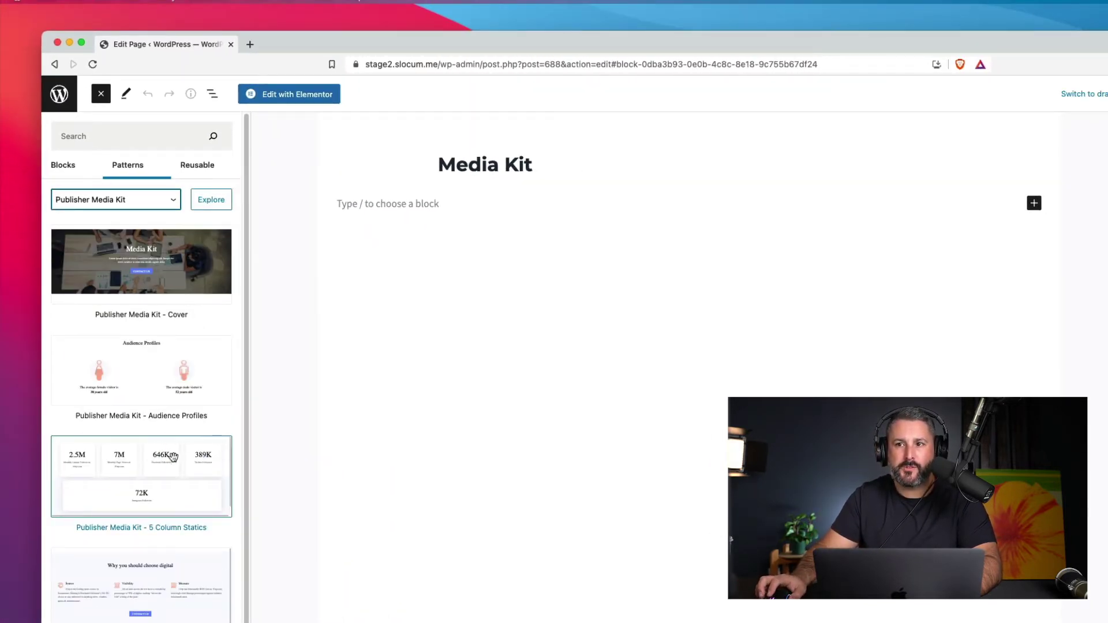
{"action": "scroll", "coordinate": [168, 470], "scroll_direction": "down", "scroll_amount": 4}
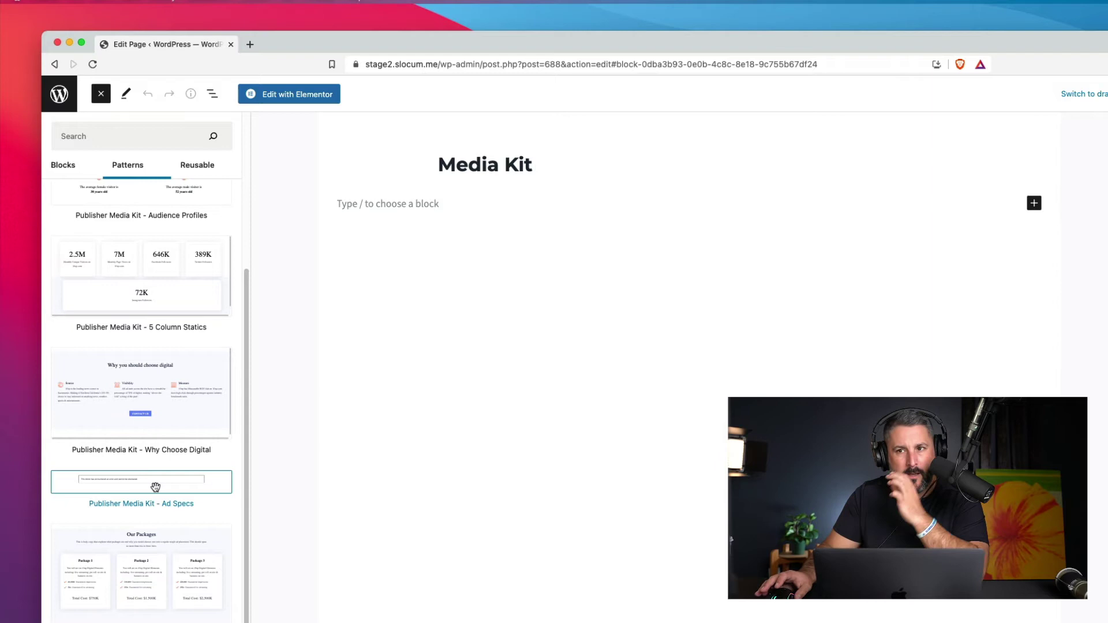
{"action": "scroll", "coordinate": [156, 490], "scroll_direction": "up", "scroll_amount": 5}
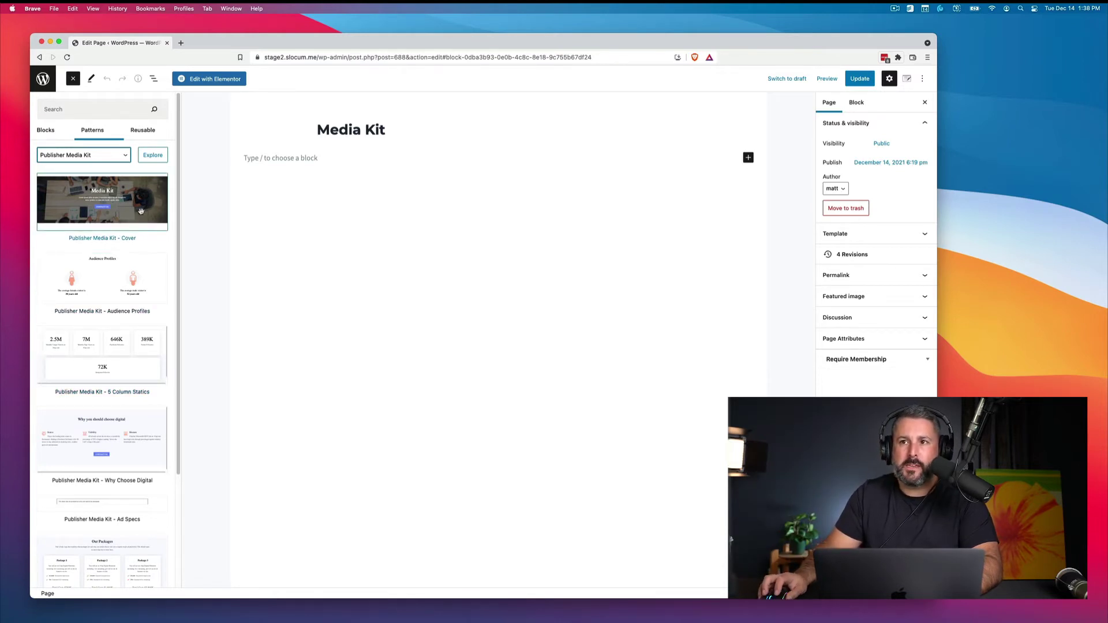
Insert Cover, Audience Profiles, 5 Column Statics, Why Choose Digital, Ad Specs and Our Packages patterns, then update
{"action": "left_click", "coordinate": [141, 211]}
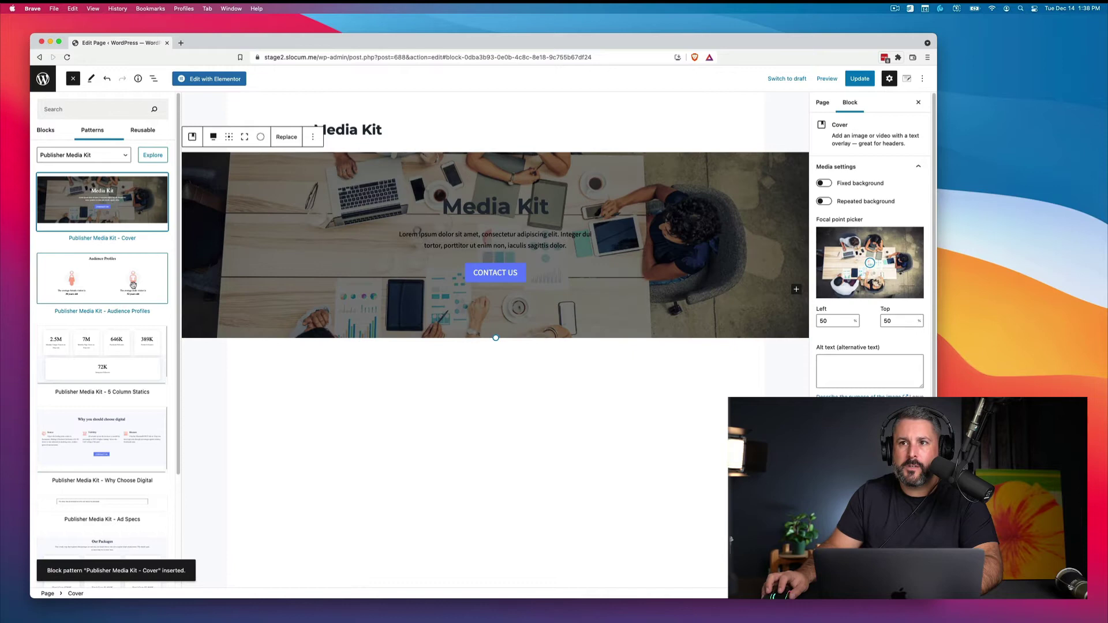
{"action": "left_click", "coordinate": [145, 293]}
{"action": "left_click", "coordinate": [132, 362]}
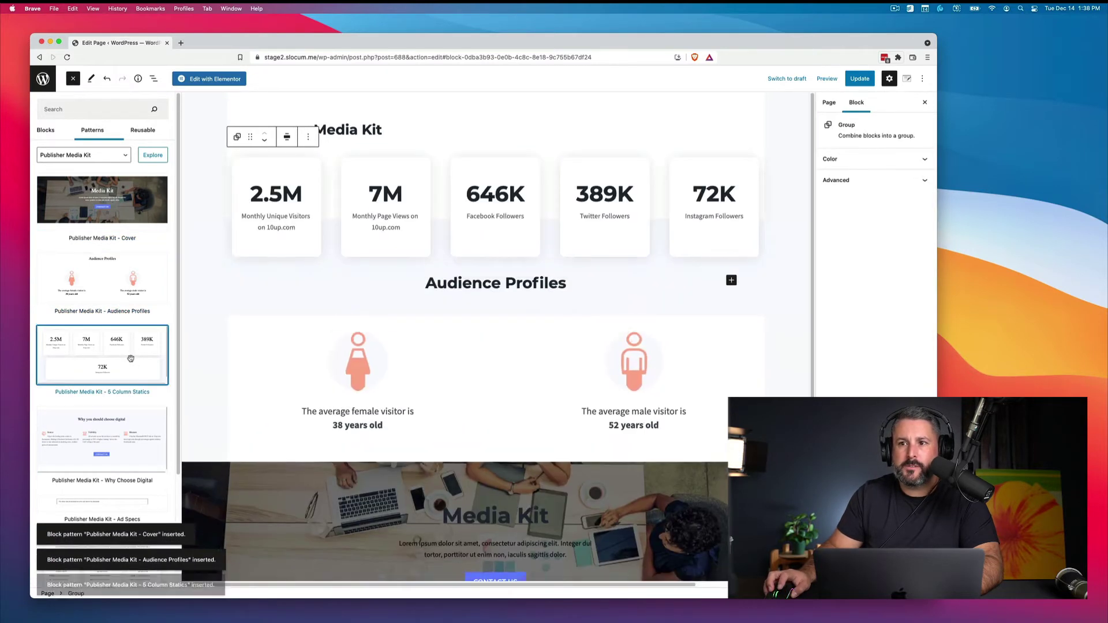
{"action": "left_click", "coordinate": [127, 439]}
{"action": "scroll", "coordinate": [115, 404], "scroll_direction": "down", "scroll_amount": 3}
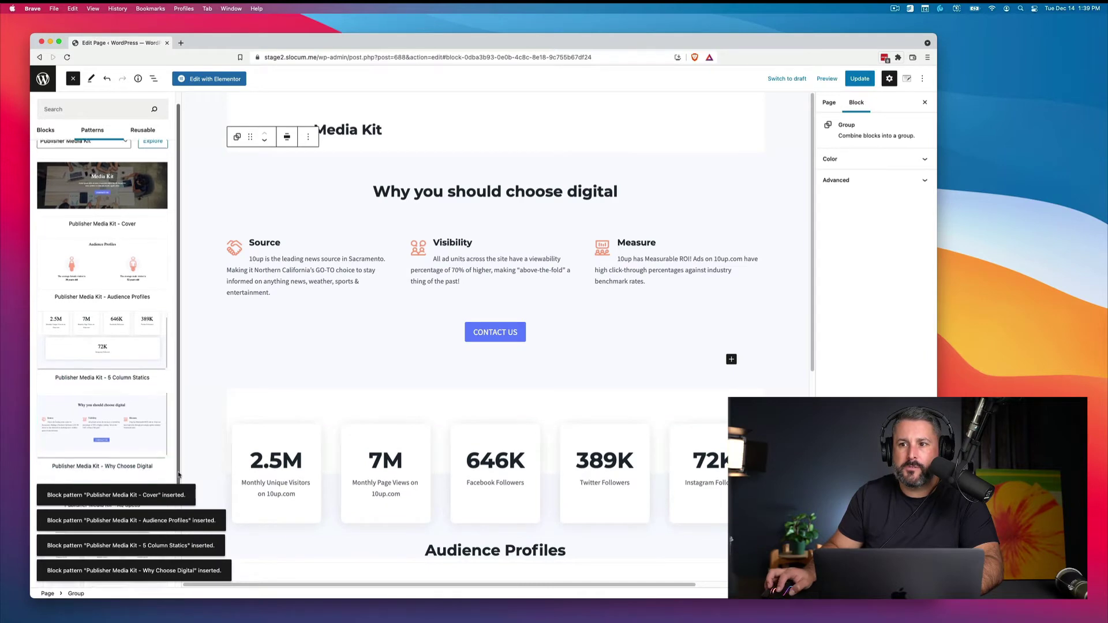
{"action": "left_click", "coordinate": [134, 384]}
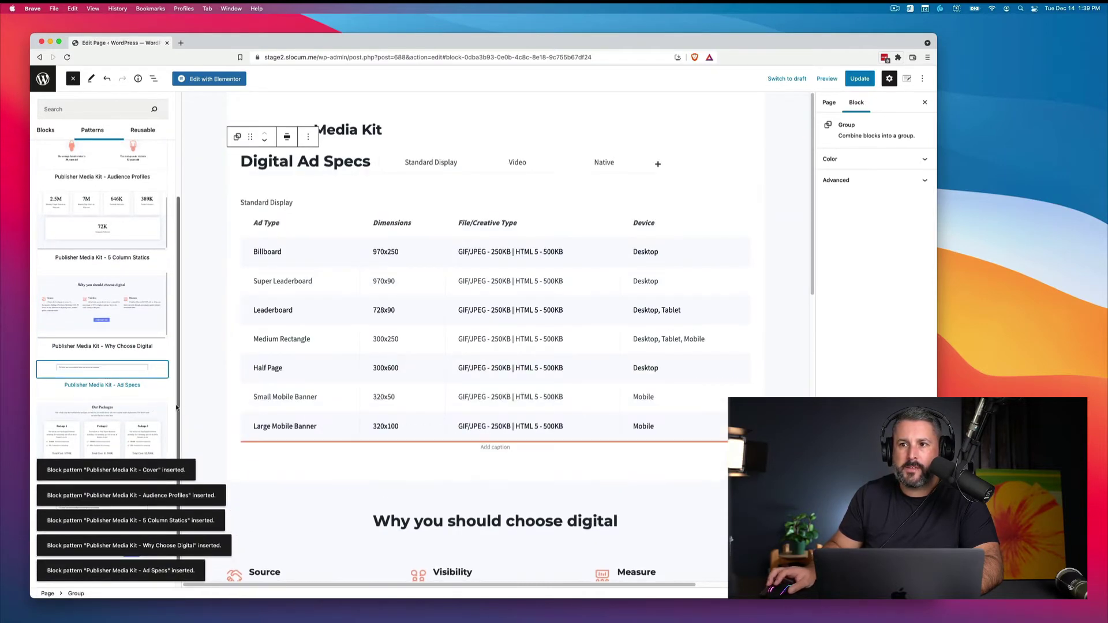
{"action": "scroll", "coordinate": [124, 415], "scroll_direction": "down", "scroll_amount": 1}
{"action": "left_click", "coordinate": [120, 426]}
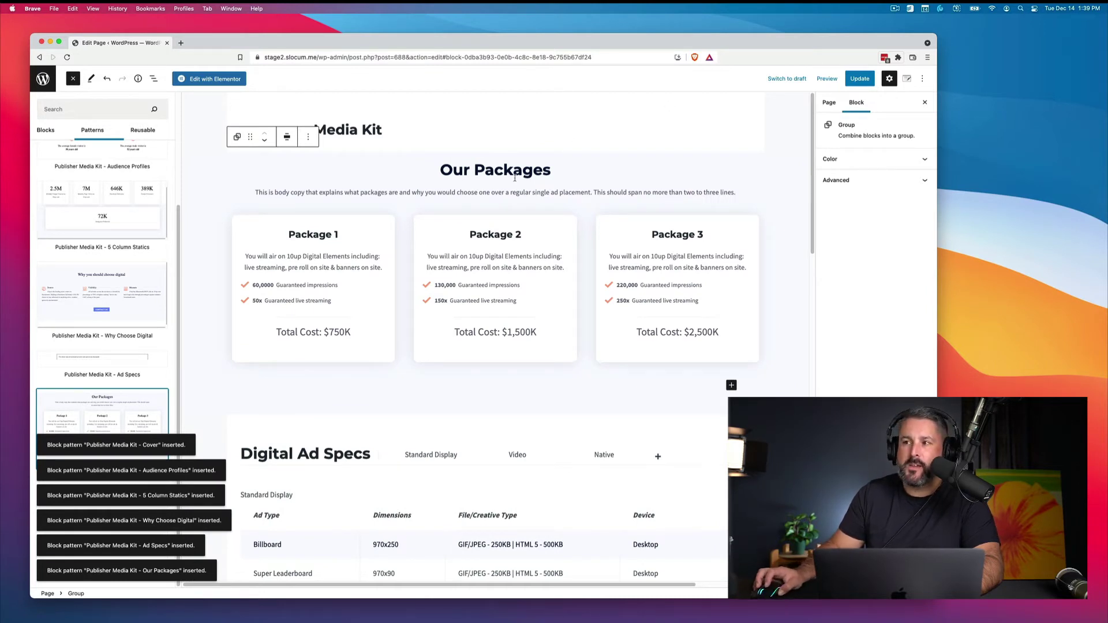
{"action": "left_click", "coordinate": [859, 79]}
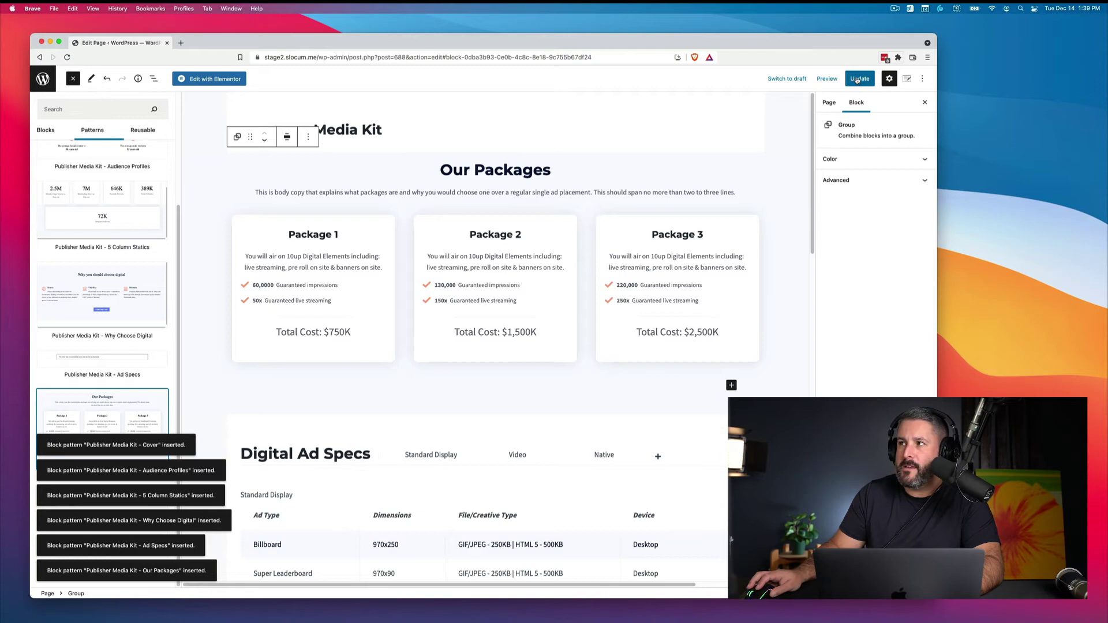
{"action": "left_click", "coordinate": [818, 79]}
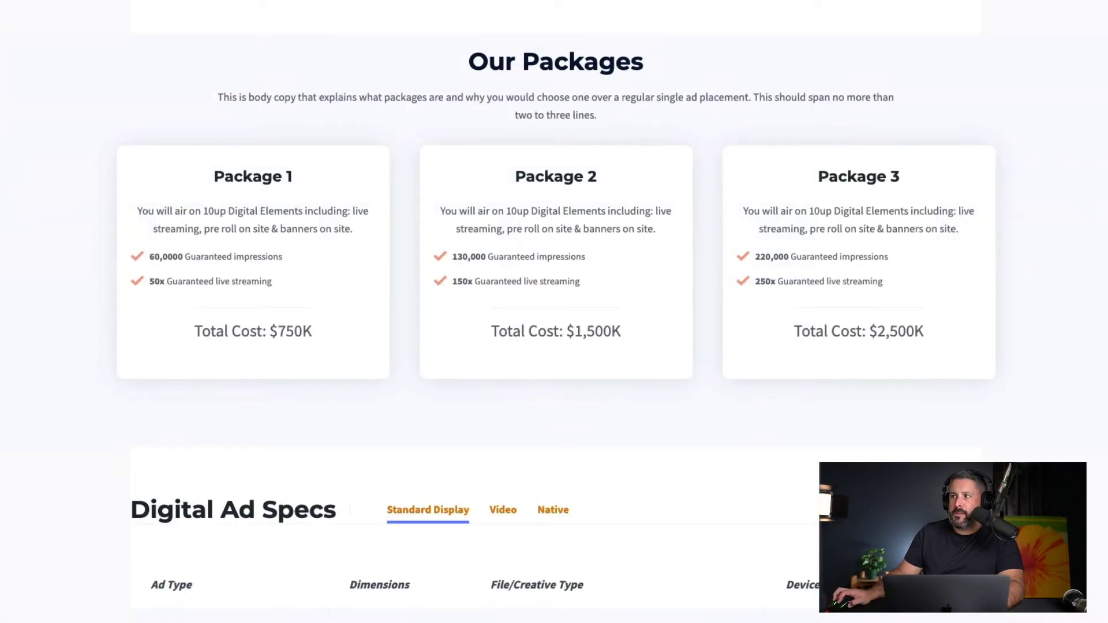
Scroll through the live Media Kit page to review the Our Packages cards and Digital Ad Specs
{"action": "scroll", "coordinate": [554, 312], "scroll_direction": "down", "scroll_amount": 5}
{"action": "scroll", "coordinate": [554, 312], "scroll_direction": "down", "scroll_amount": 15}
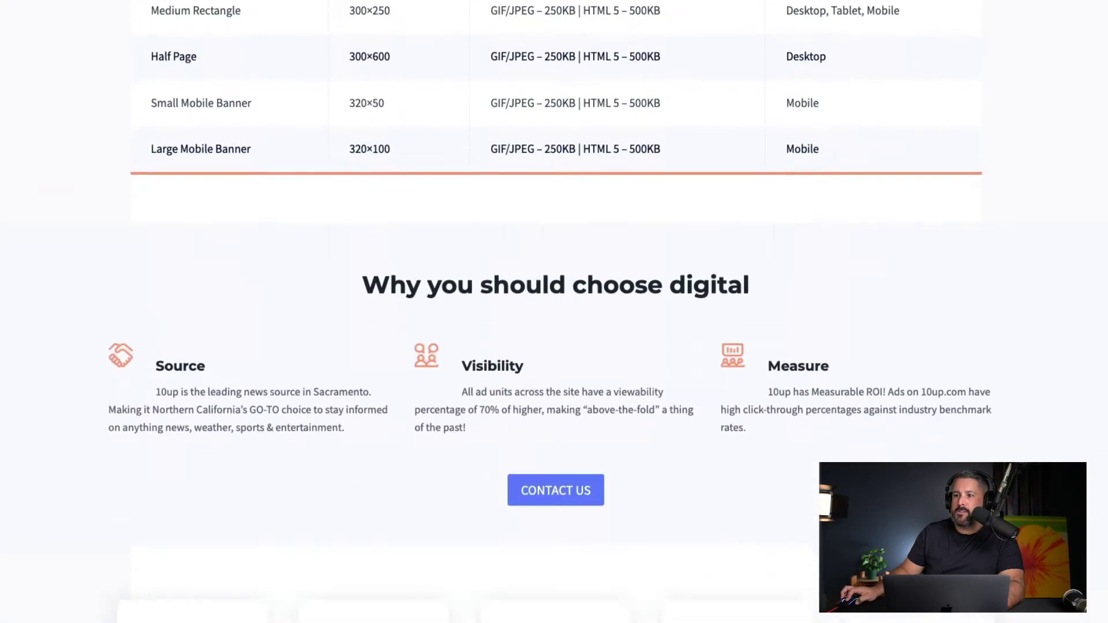
{"action": "scroll", "coordinate": [554, 311], "scroll_direction": "up", "scroll_amount": 16}
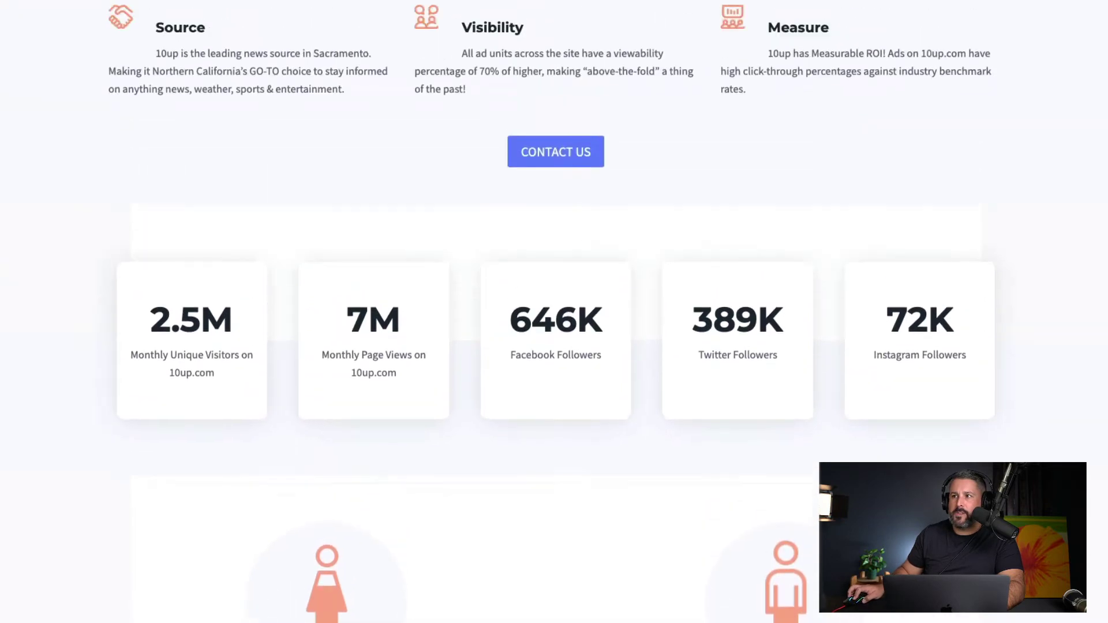
{"action": "scroll", "coordinate": [555, 312], "scroll_direction": "up", "scroll_amount": 8}
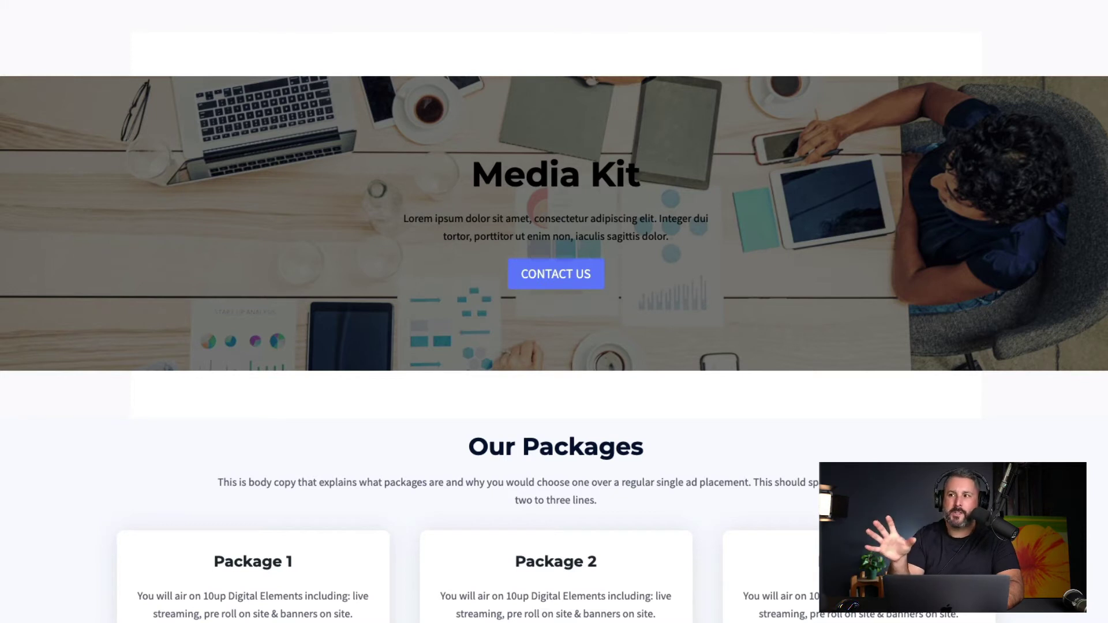
{"action": "scroll", "coordinate": [757, 133], "scroll_direction": "down", "scroll_amount": 2}
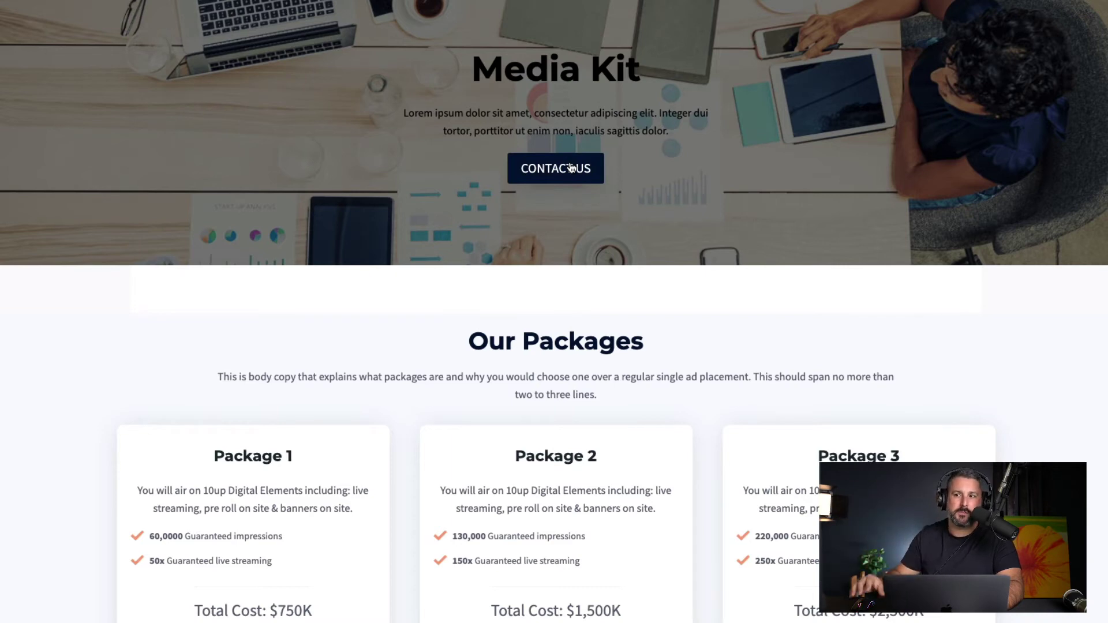
{"action": "scroll", "coordinate": [571, 213], "scroll_direction": "down", "scroll_amount": 3}
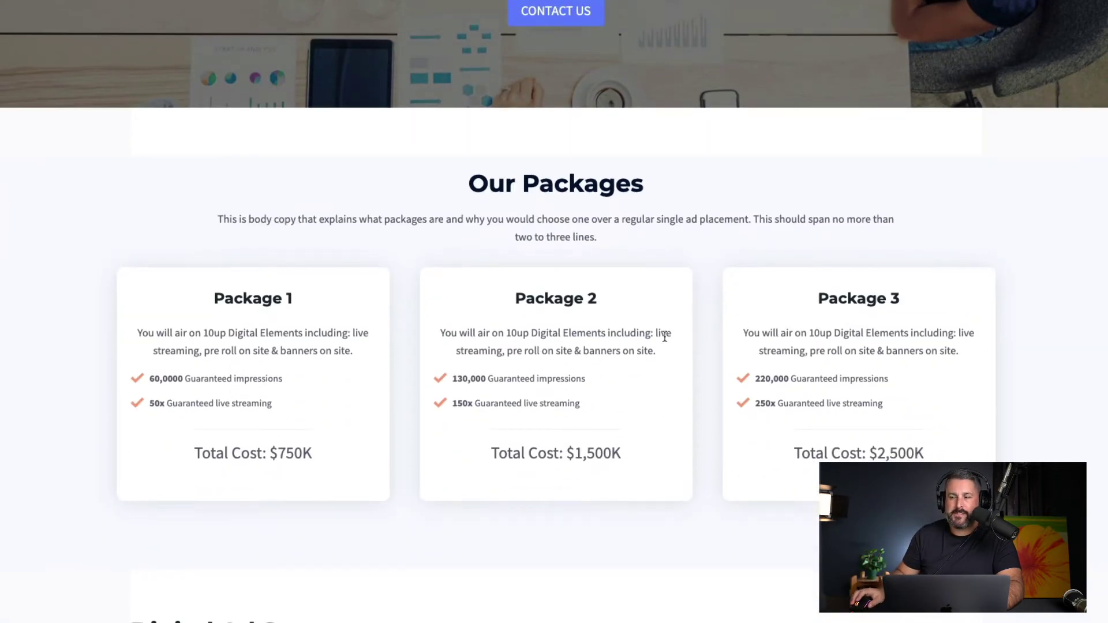
{"action": "scroll", "coordinate": [658, 332], "scroll_direction": "down", "scroll_amount": 2}
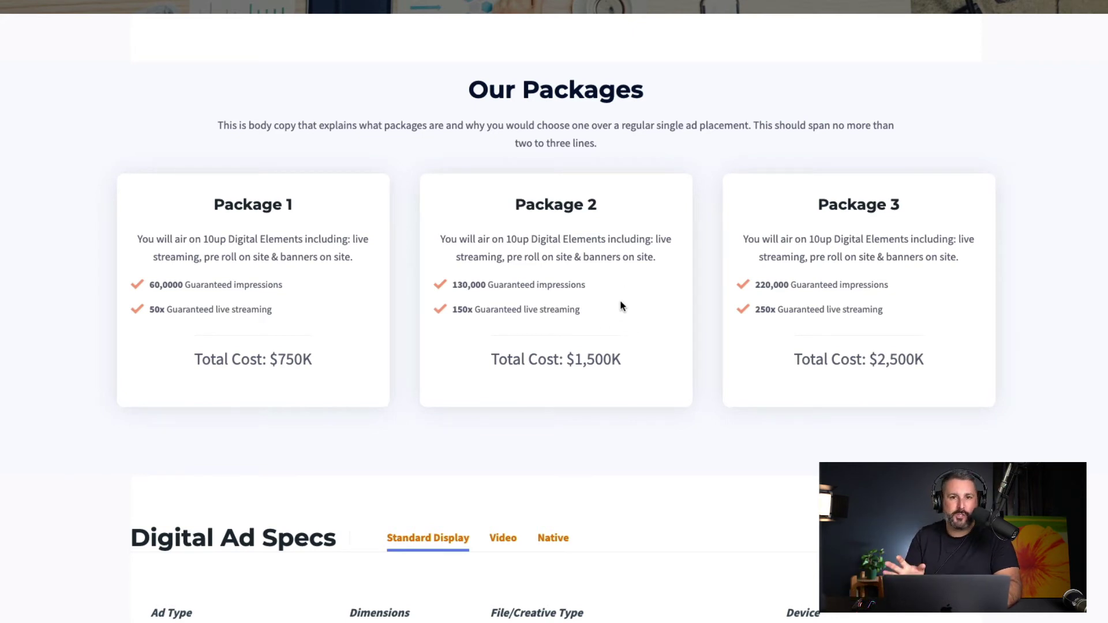
{"action": "scroll", "coordinate": [706, 386], "scroll_direction": "down", "scroll_amount": 8}
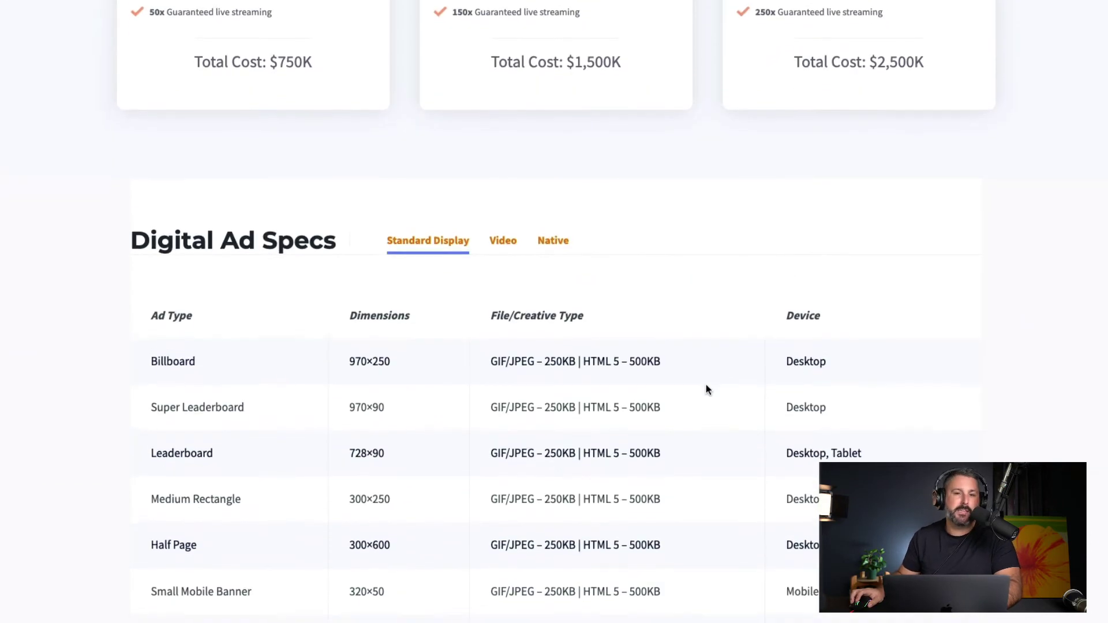
{"action": "scroll", "coordinate": [467, 332], "scroll_direction": "down", "scroll_amount": 1}
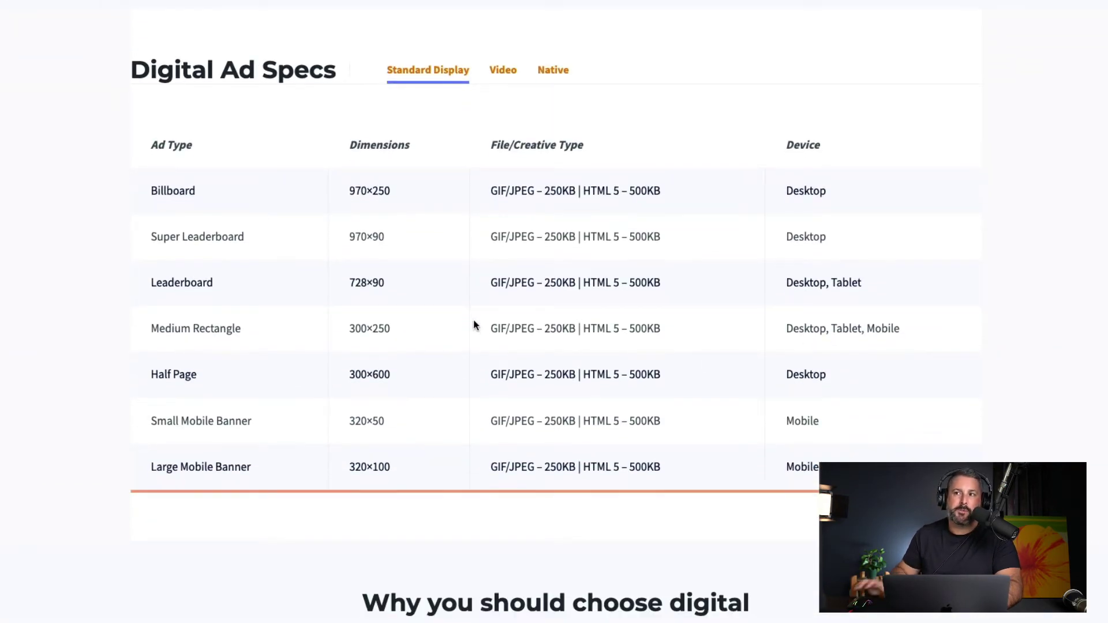
{"action": "left_click", "coordinate": [515, 72]}
{"action": "scroll", "coordinate": [502, 68], "scroll_direction": "down", "scroll_amount": 8}
{"action": "scroll", "coordinate": [514, 70], "scroll_direction": "up", "scroll_amount": 8}
{"action": "left_click", "coordinate": [551, 107]}
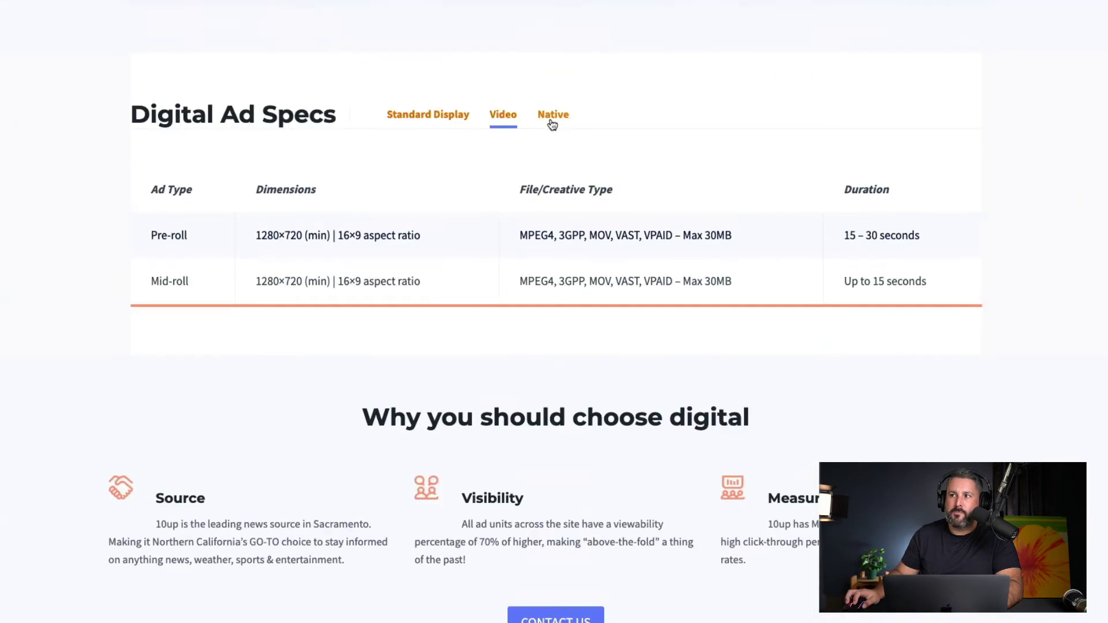
{"action": "scroll", "coordinate": [531, 86], "scroll_direction": "down", "scroll_amount": 8}
{"action": "scroll", "coordinate": [510, 73], "scroll_direction": "up", "scroll_amount": 8}
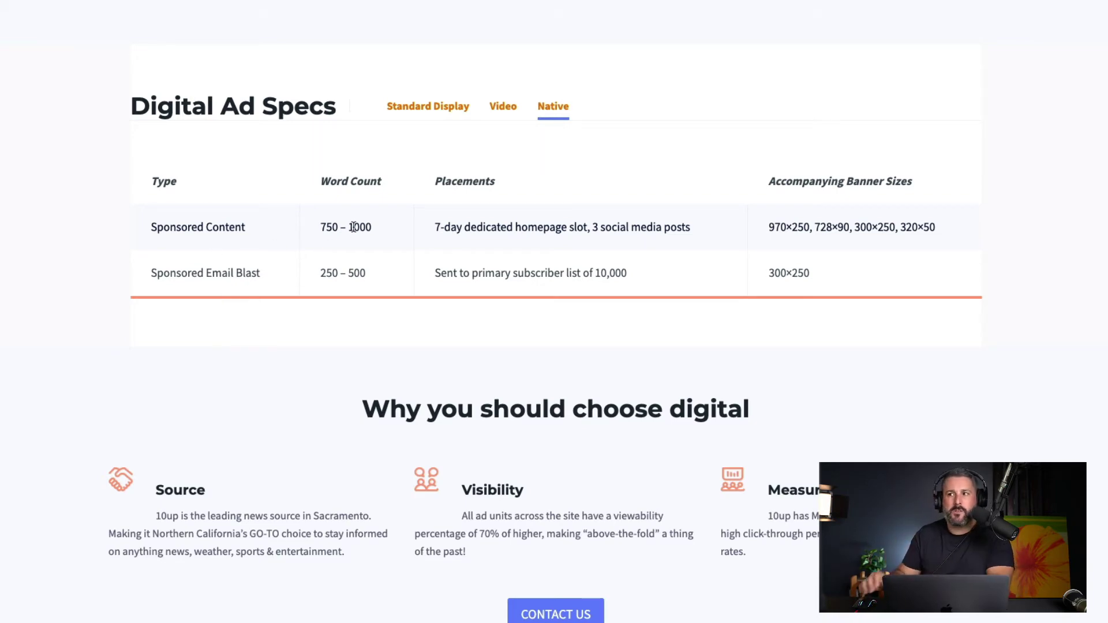
{"action": "left_click", "coordinate": [407, 107]}
{"action": "scroll", "coordinate": [411, 112], "scroll_direction": "down", "scroll_amount": 3}
{"action": "scroll", "coordinate": [411, 177], "scroll_direction": "up", "scroll_amount": 2}
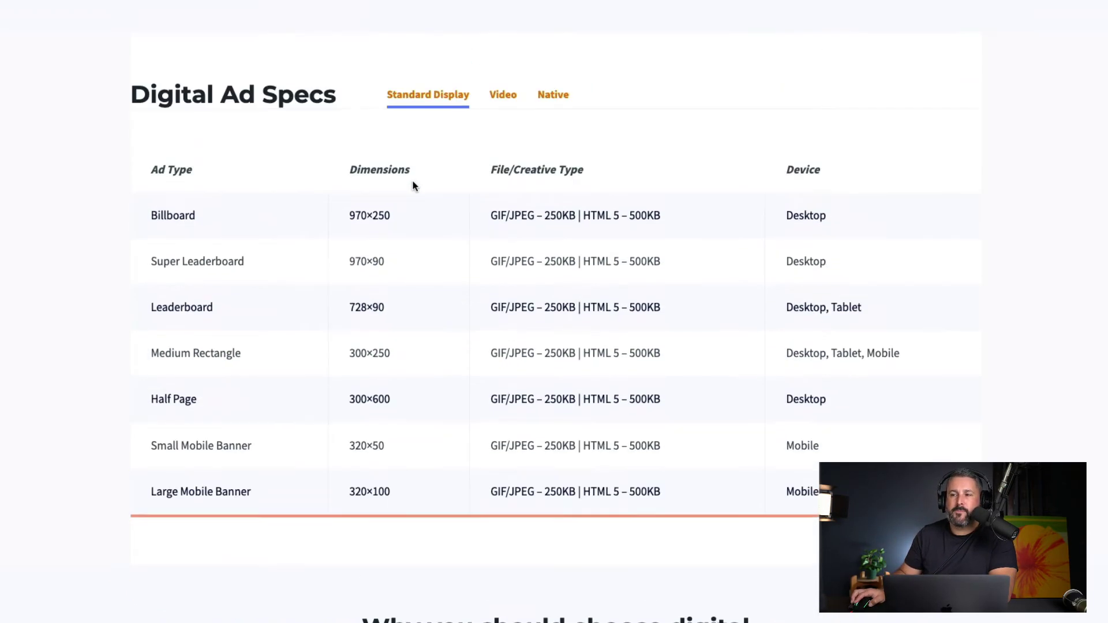
{"action": "scroll", "coordinate": [414, 184], "scroll_direction": "up", "scroll_amount": 2}
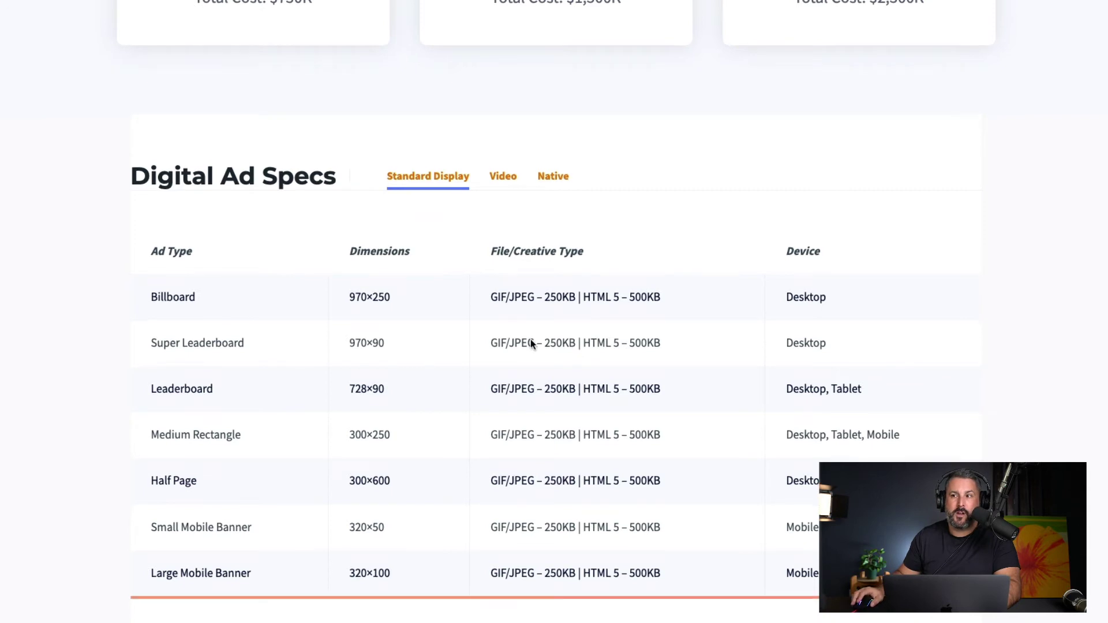
{"action": "scroll", "coordinate": [530, 341], "scroll_direction": "down", "scroll_amount": 2}
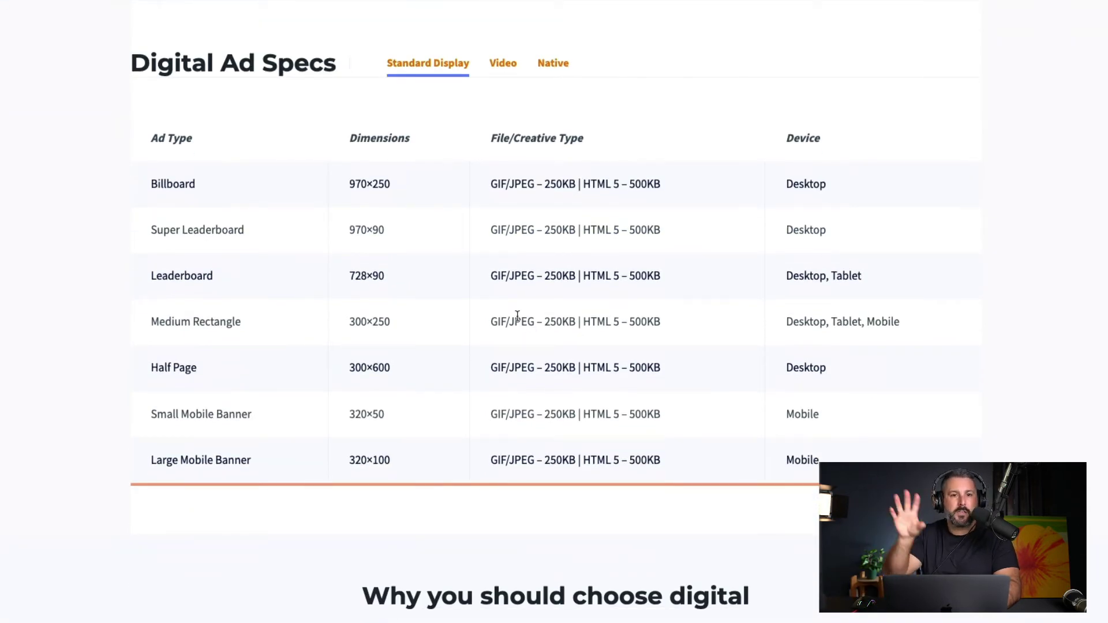
Scroll down the editor to the stats cards above the Audience Profiles section
{"action": "scroll", "coordinate": [482, 314], "scroll_direction": "down", "scroll_amount": 6}
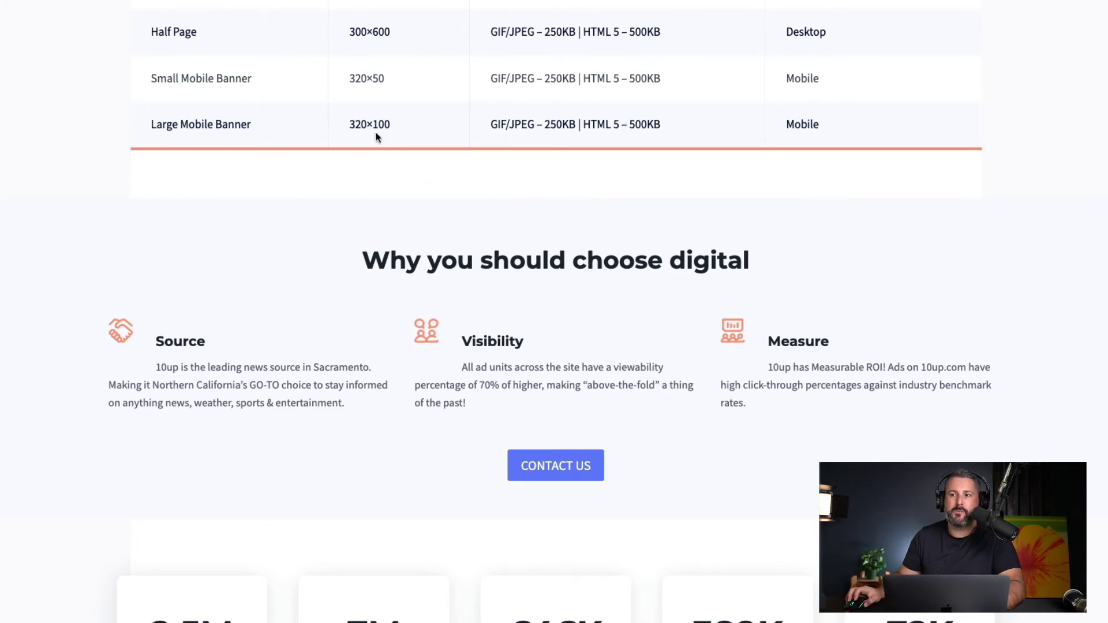
{"action": "scroll", "coordinate": [577, 424], "scroll_direction": "down", "scroll_amount": 2}
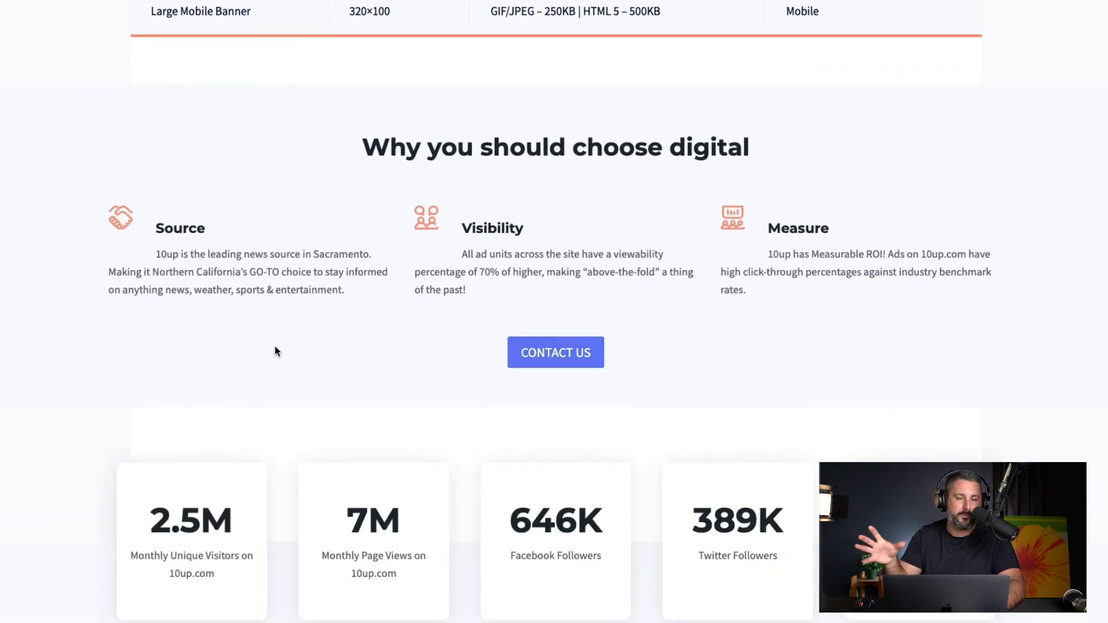
{"action": "scroll", "coordinate": [260, 352], "scroll_direction": "down", "scroll_amount": 3}
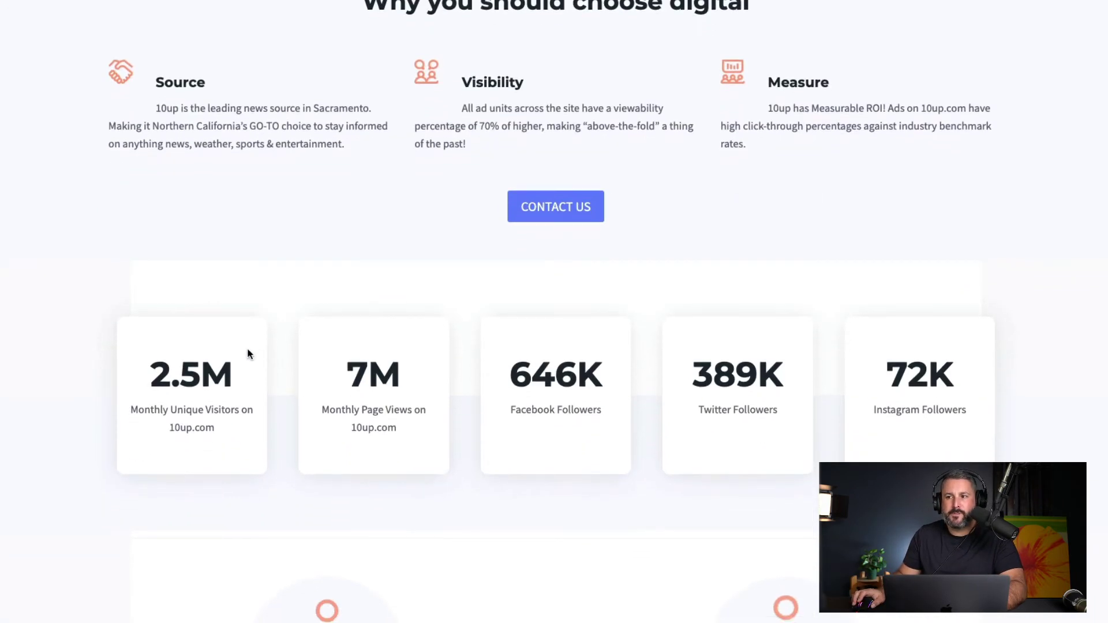
{"action": "scroll", "coordinate": [333, 379], "scroll_direction": "down", "scroll_amount": 1}
{"action": "scroll", "coordinate": [337, 376], "scroll_direction": "down", "scroll_amount": 3}
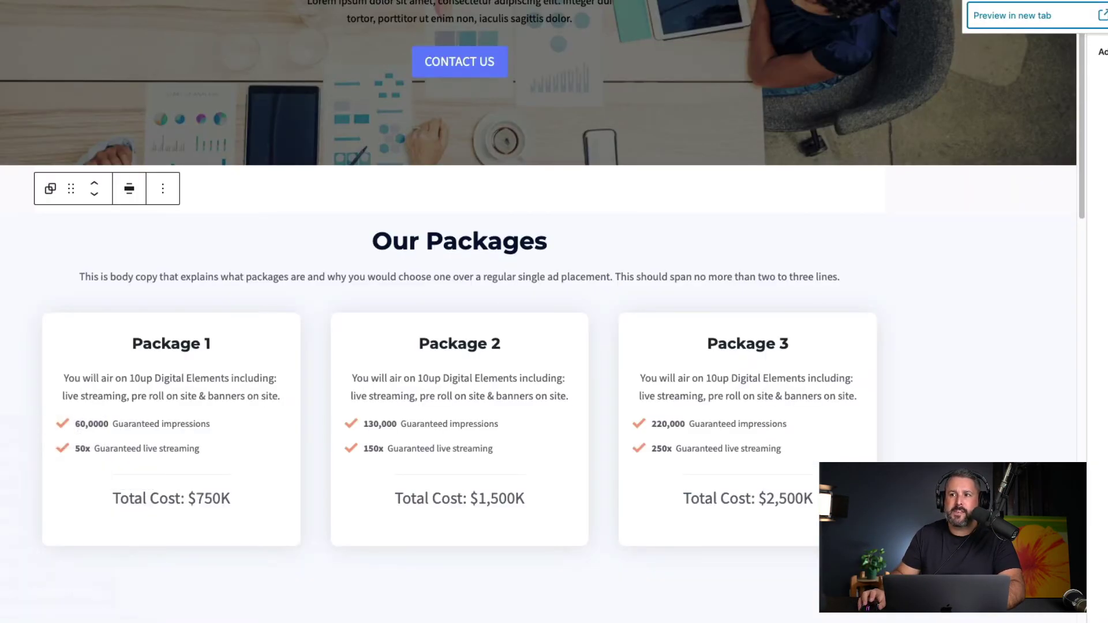
{"action": "scroll", "coordinate": [105, 261], "scroll_direction": "down", "scroll_amount": 15}
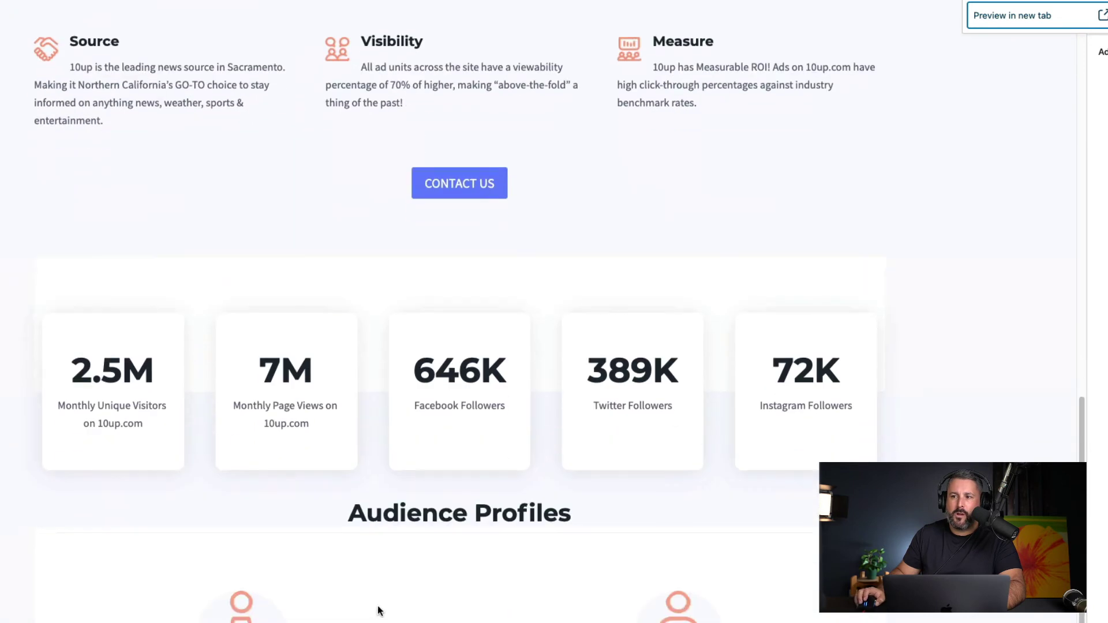
Move the stats cards Group up four positions via List View so it sits under the hero
{"action": "left_click", "coordinate": [105, 262]}
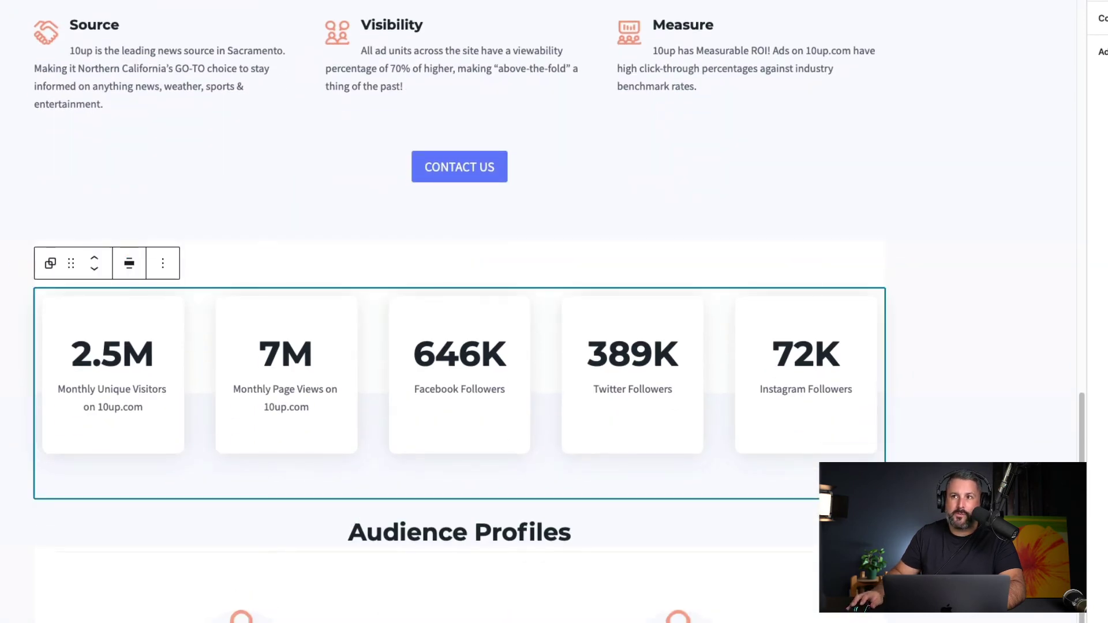
{"action": "key", "text": "ctrl+alt+o"}
{"action": "scroll", "coordinate": [178, 448], "scroll_direction": "down", "scroll_amount": 5}
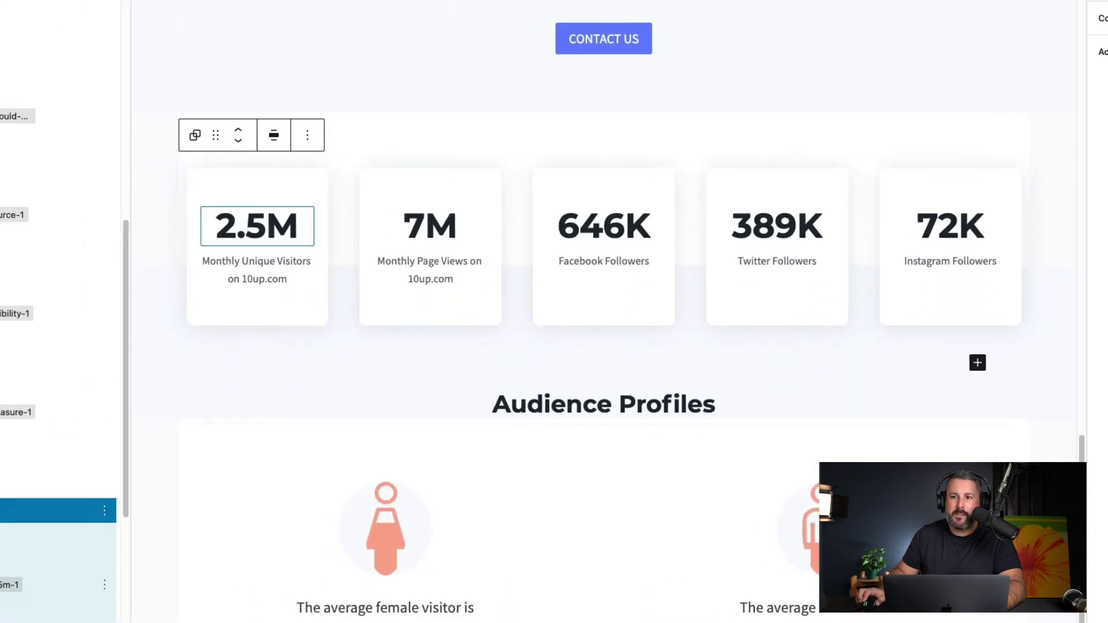
{"action": "scroll", "coordinate": [9, 389], "scroll_direction": "down", "scroll_amount": 8}
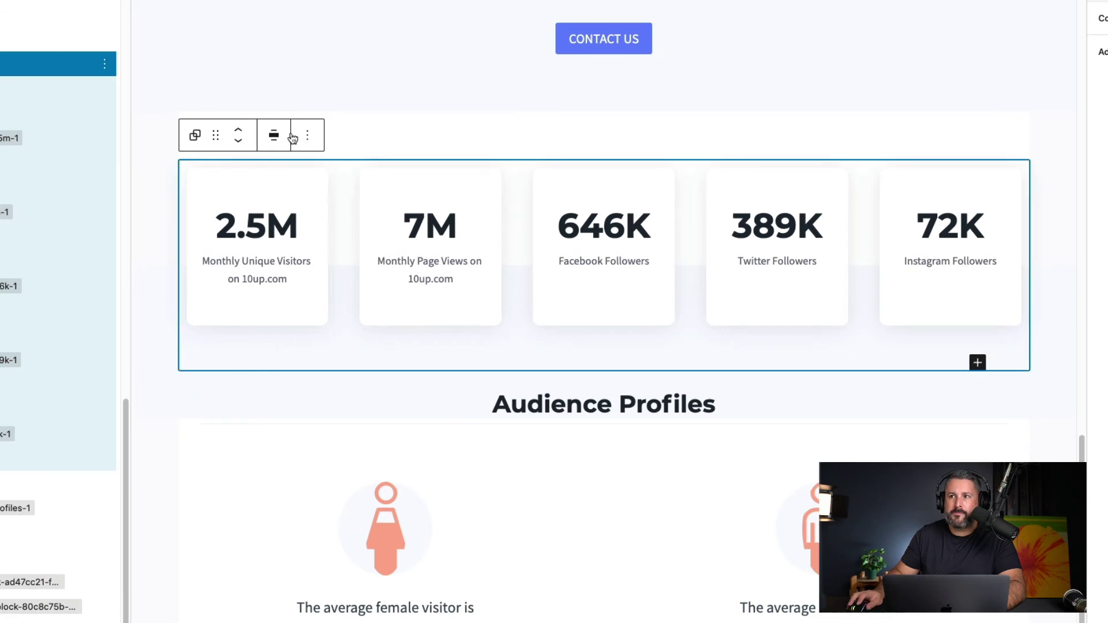
{"action": "left_click", "coordinate": [240, 131]}
{"action": "left_click", "coordinate": [240, 132]}
{"action": "left_click", "coordinate": [240, 131]}
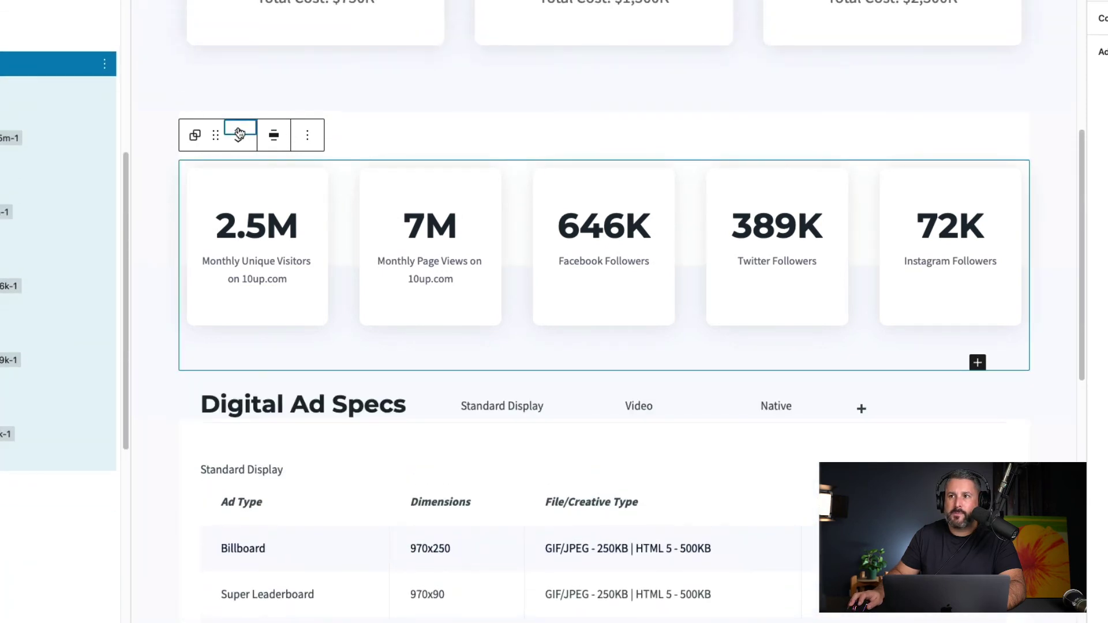
{"action": "left_click", "coordinate": [240, 131]}
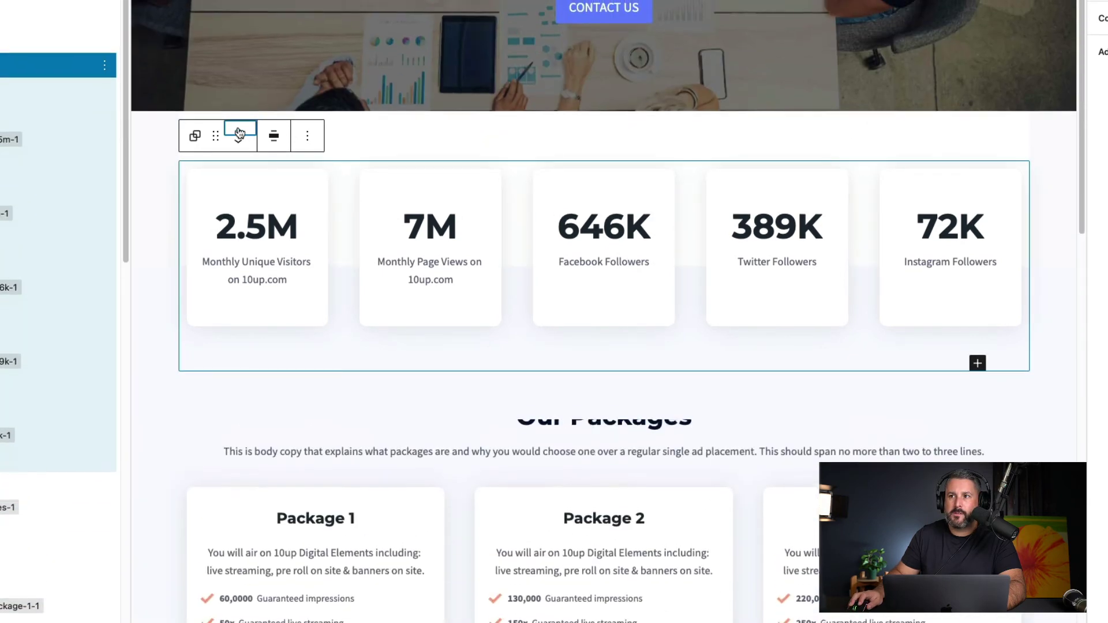
{"action": "left_click", "coordinate": [166, 151]}
{"action": "scroll", "coordinate": [636, 166], "scroll_direction": "up", "scroll_amount": 4}
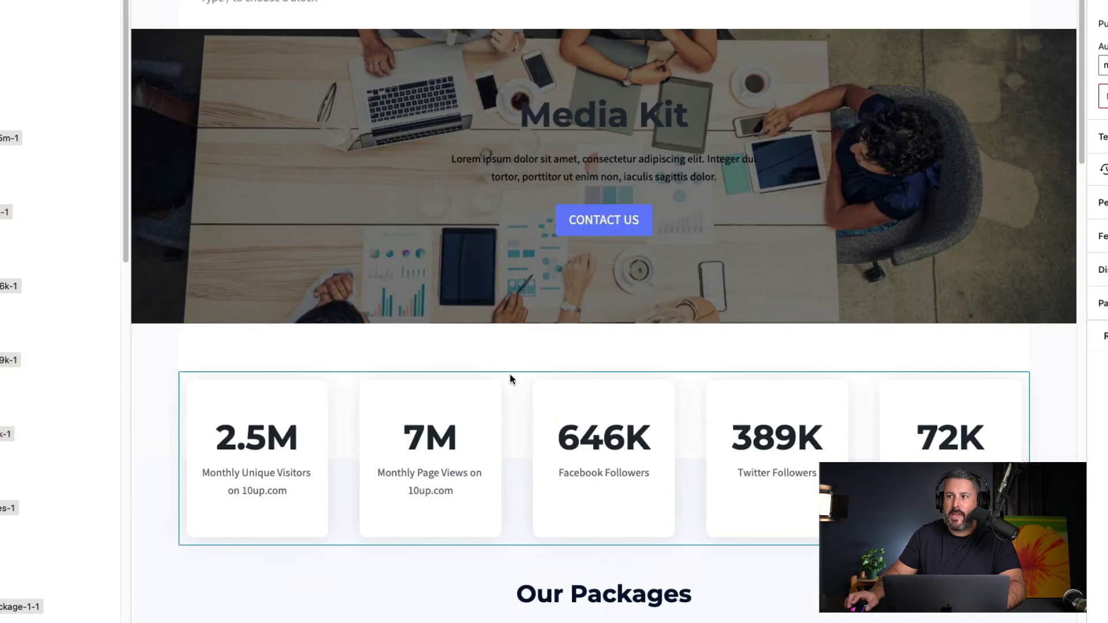
{"action": "mouse_move", "coordinate": [487, 193]}
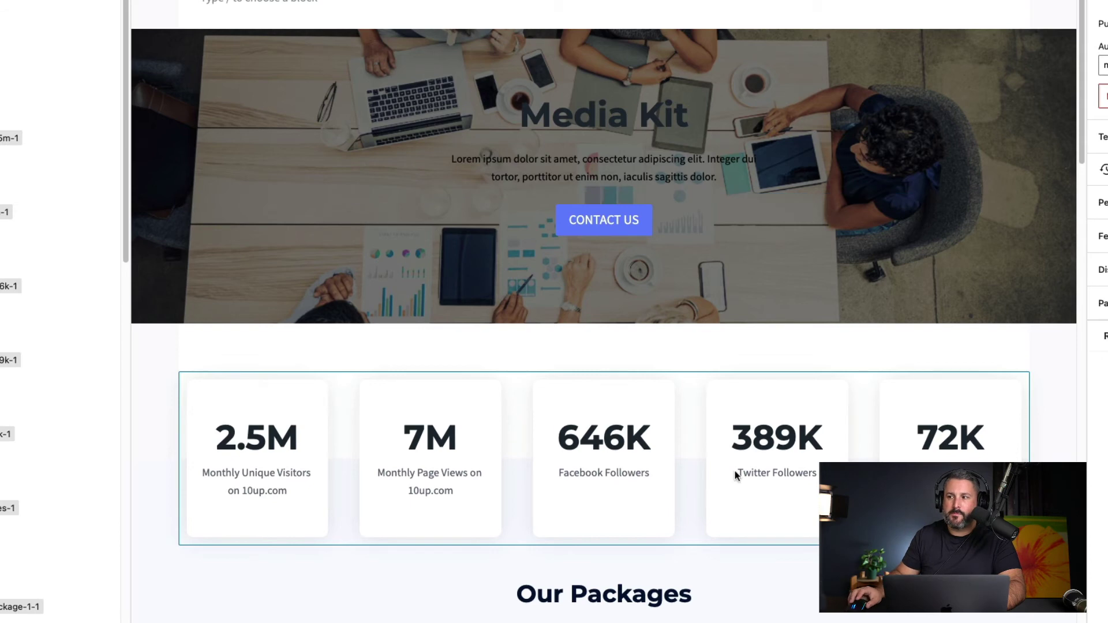
{"action": "scroll", "coordinate": [560, 488], "scroll_direction": "down", "scroll_amount": 20}
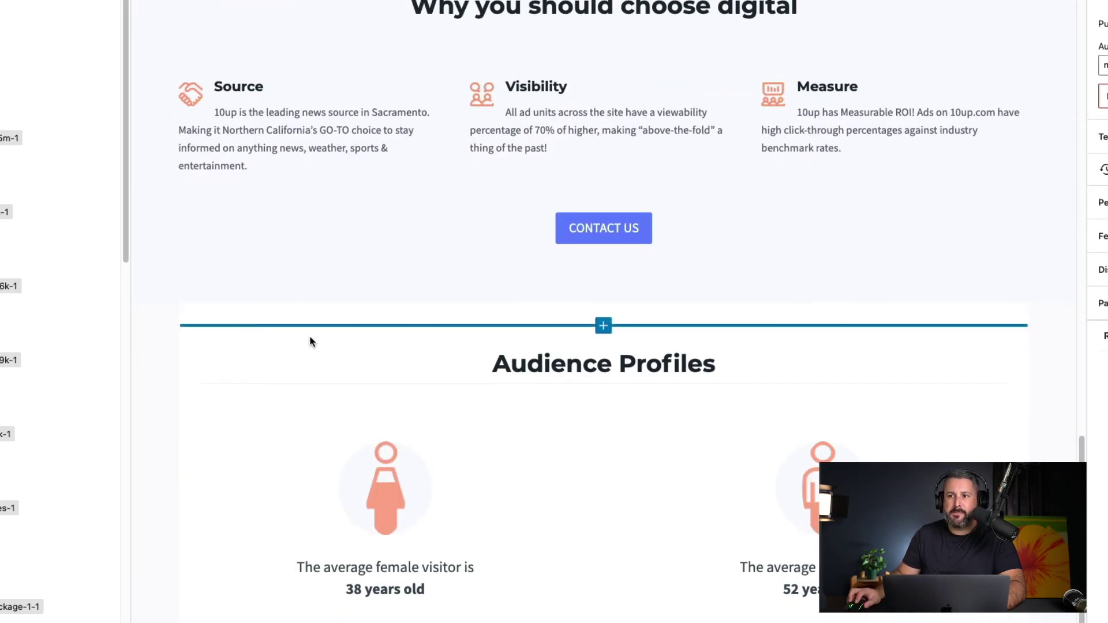
Select the Audience Profiles parent Group and move it up three positions below the stats
{"action": "scroll", "coordinate": [312, 346], "scroll_direction": "up", "scroll_amount": 1}
{"action": "left_click", "coordinate": [316, 378]}
{"action": "left_click", "coordinate": [352, 410]}
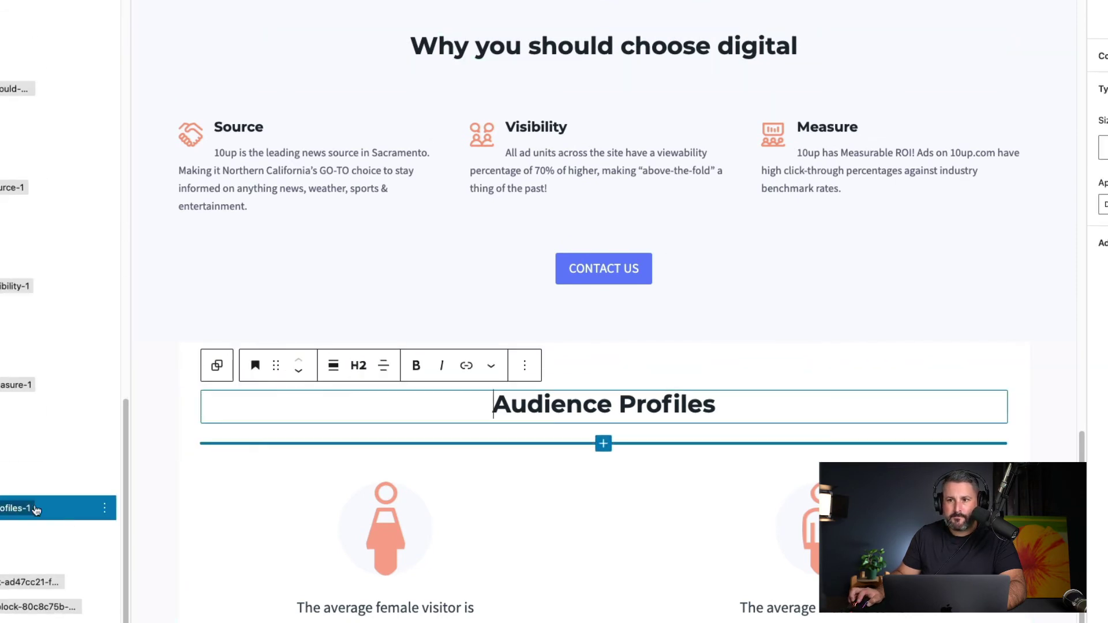
{"action": "left_click", "coordinate": [3, 489]}
{"action": "left_click", "coordinate": [239, 360]}
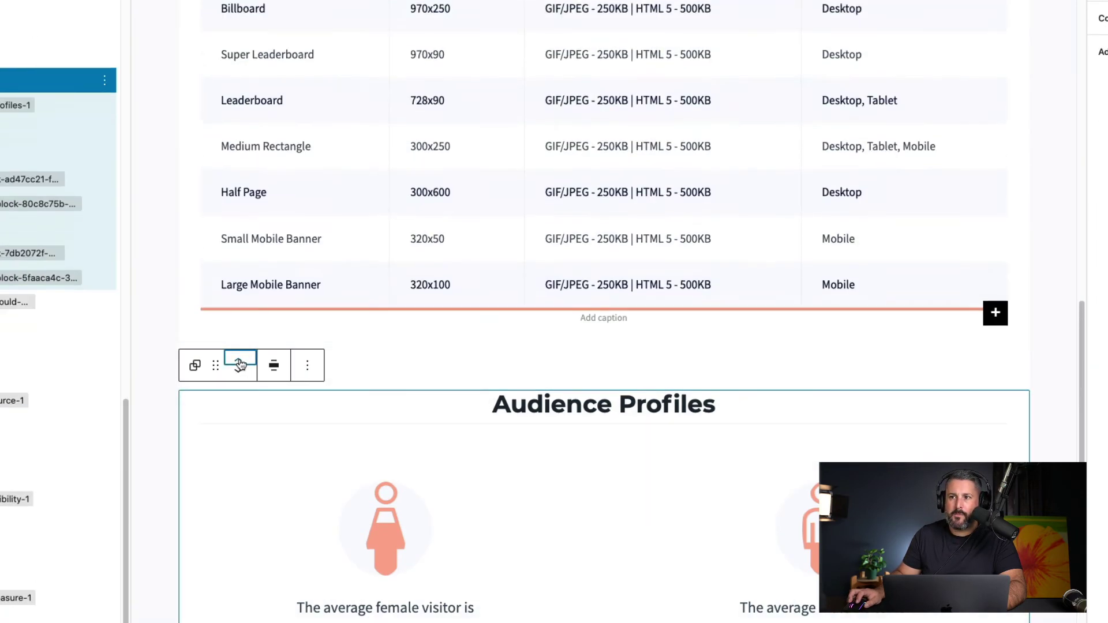
{"action": "left_click", "coordinate": [240, 363]}
{"action": "left_click", "coordinate": [240, 363]}
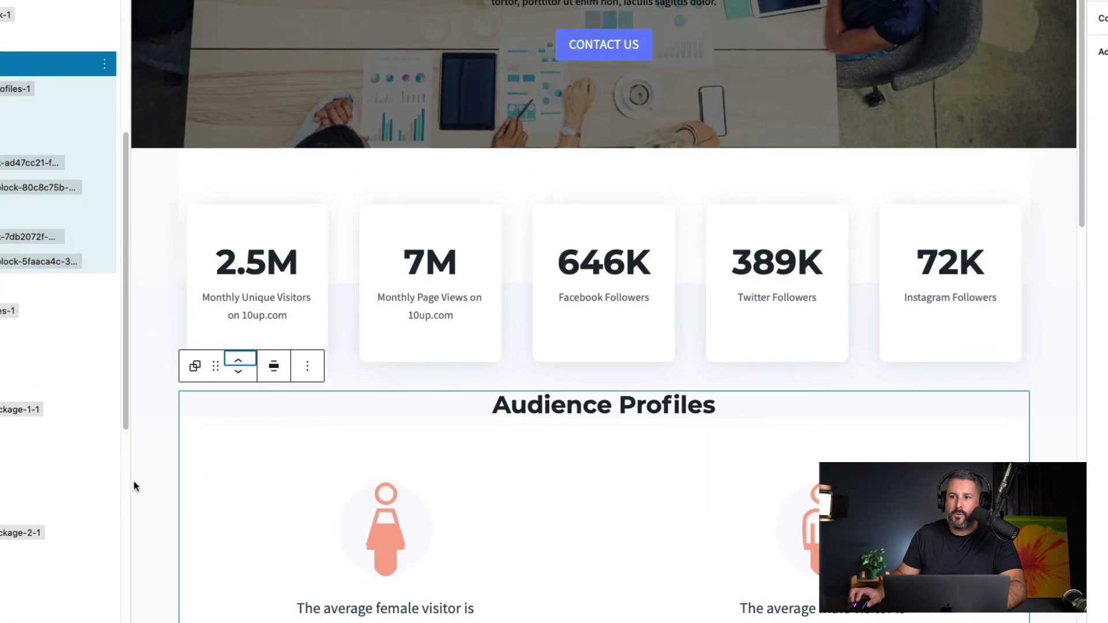
{"action": "left_click", "coordinate": [151, 476]}
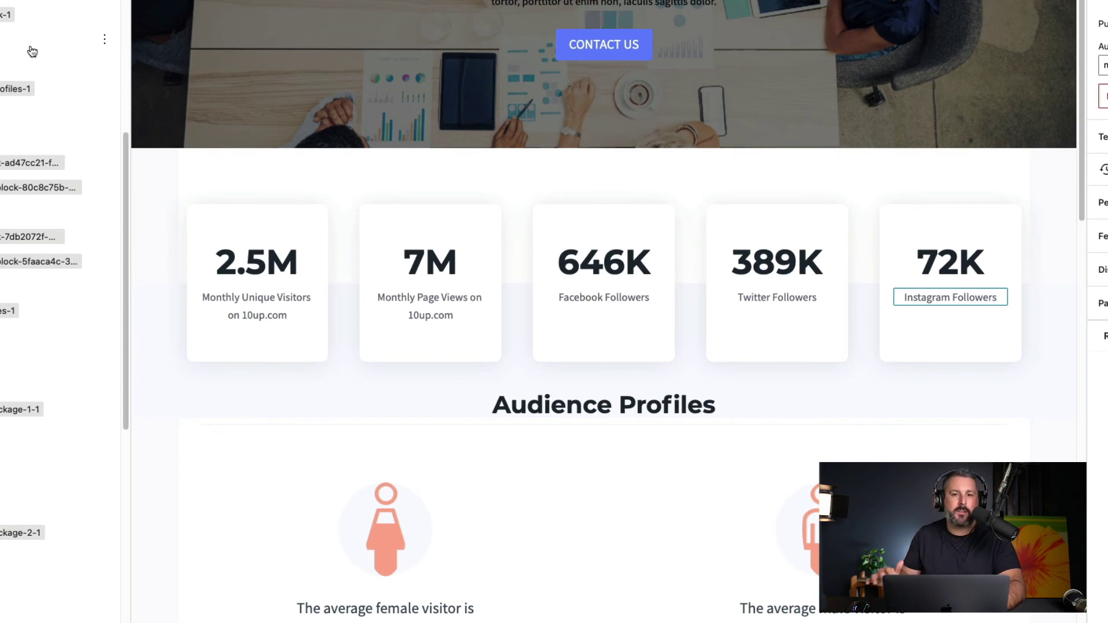
Move the Why you should choose digital Group up two positions, below Audience Profiles
{"action": "scroll", "coordinate": [687, 387], "scroll_direction": "down", "scroll_amount": 8}
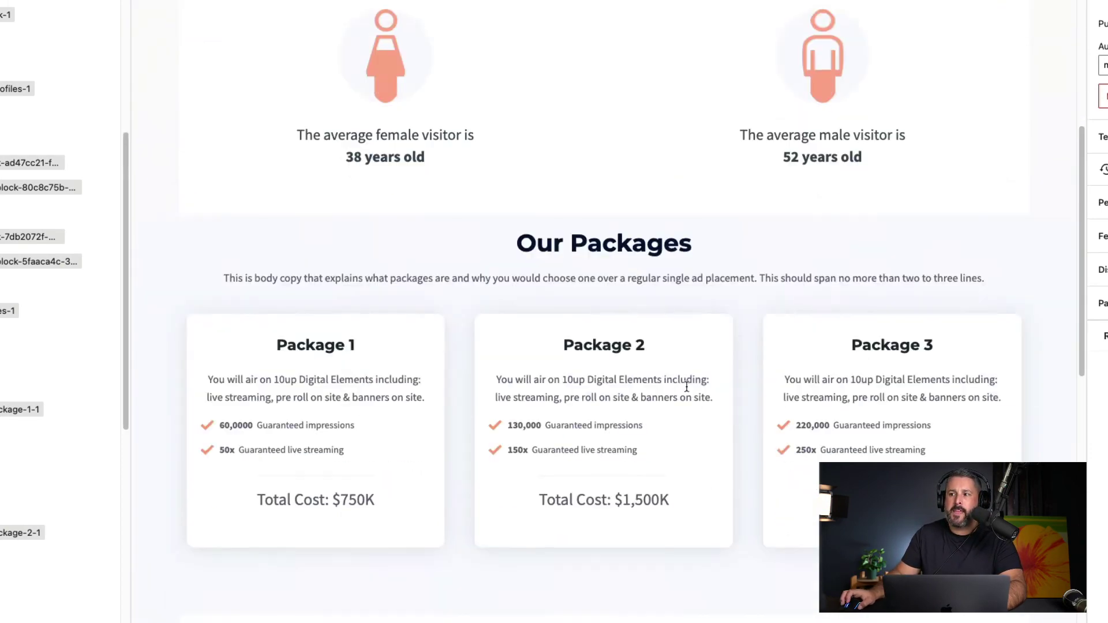
{"action": "scroll", "coordinate": [687, 386], "scroll_direction": "down", "scroll_amount": 15}
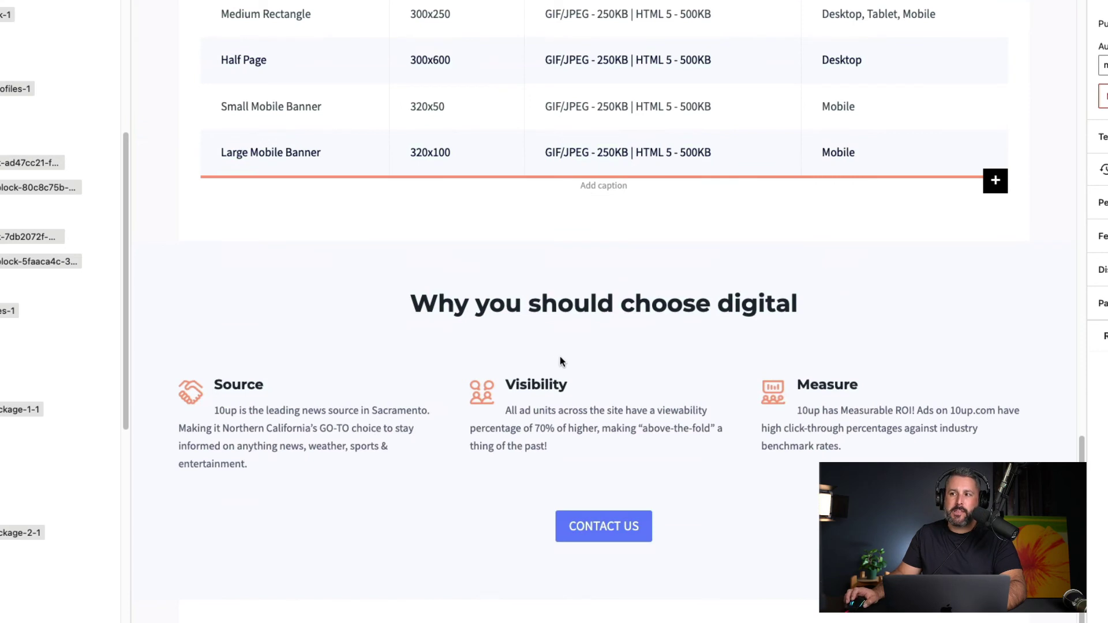
{"action": "left_click", "coordinate": [249, 281]}
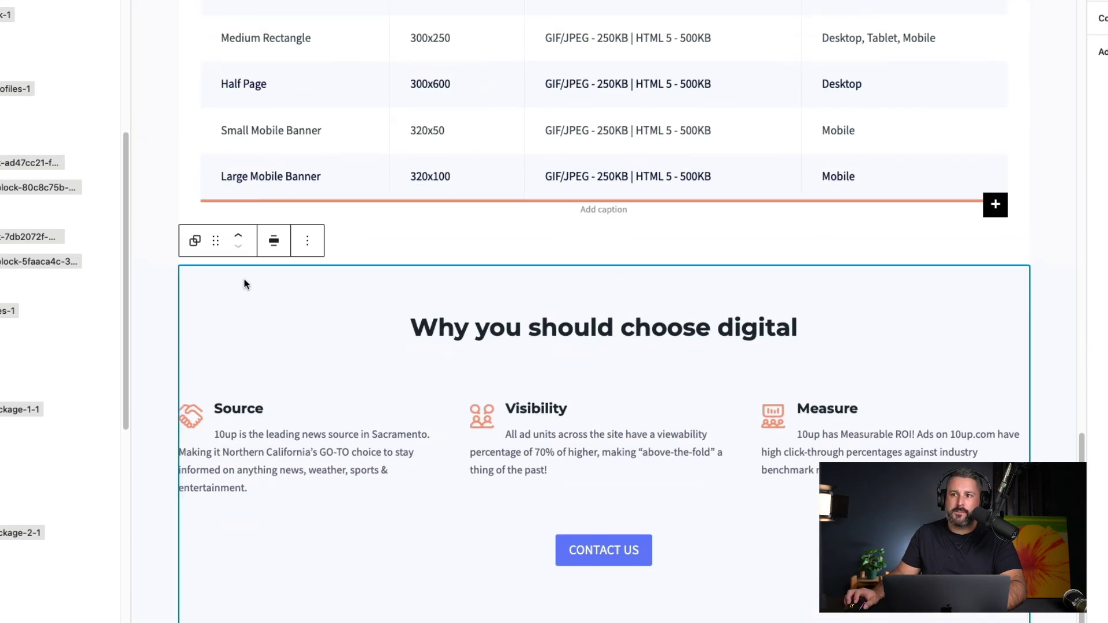
{"action": "left_click", "coordinate": [238, 234]}
{"action": "left_click", "coordinate": [238, 234]}
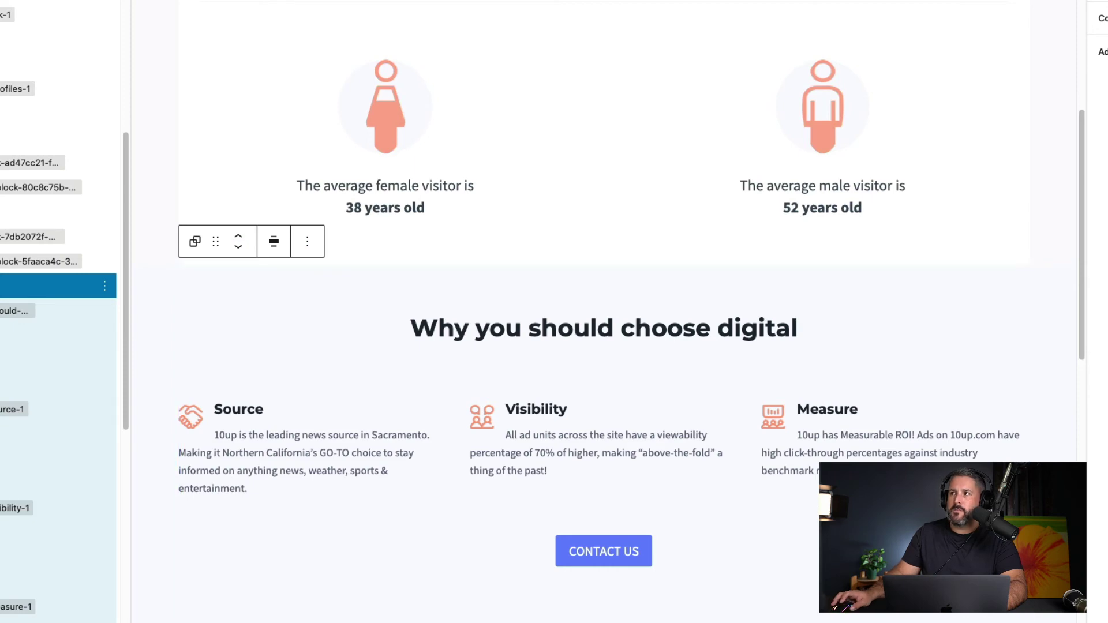
Add list items Mid-roll to Package 2, Outro to Package 3 and Pre-roll to Package 1
{"action": "scroll", "coordinate": [549, 486], "scroll_direction": "down", "scroll_amount": 5}
{"action": "scroll", "coordinate": [549, 487], "scroll_direction": "down", "scroll_amount": 4}
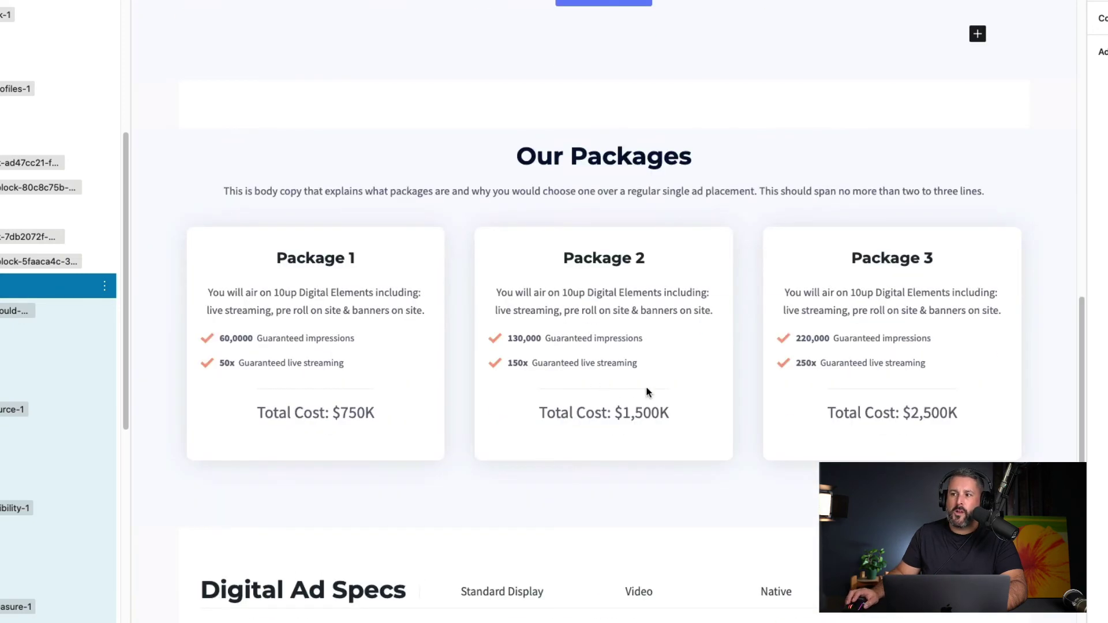
{"action": "left_click", "coordinate": [643, 345]}
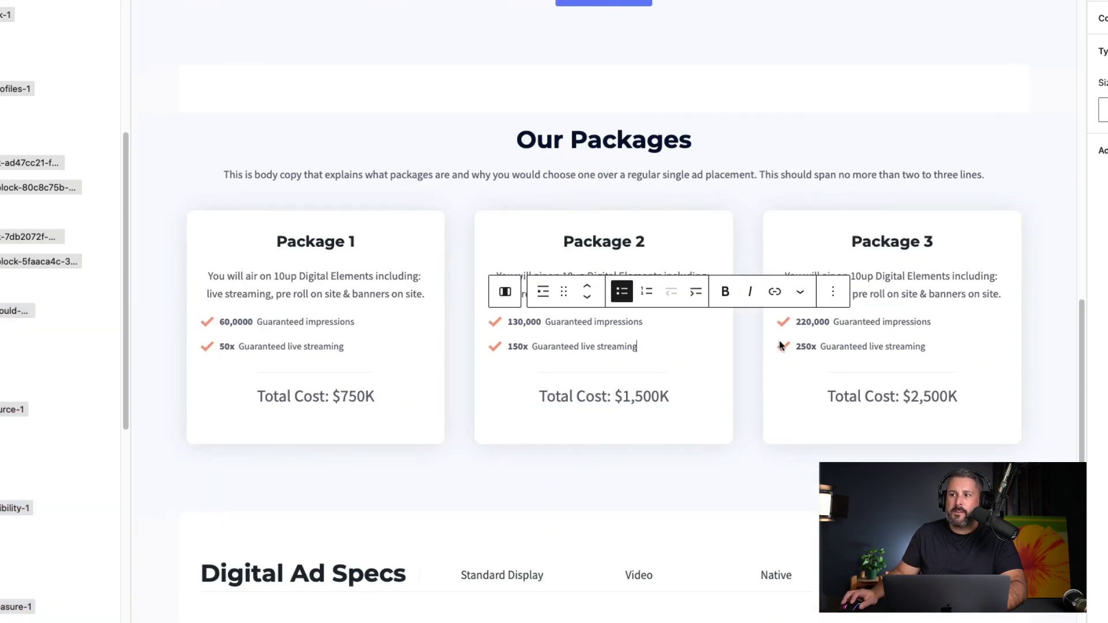
{"action": "key", "text": "Return"}
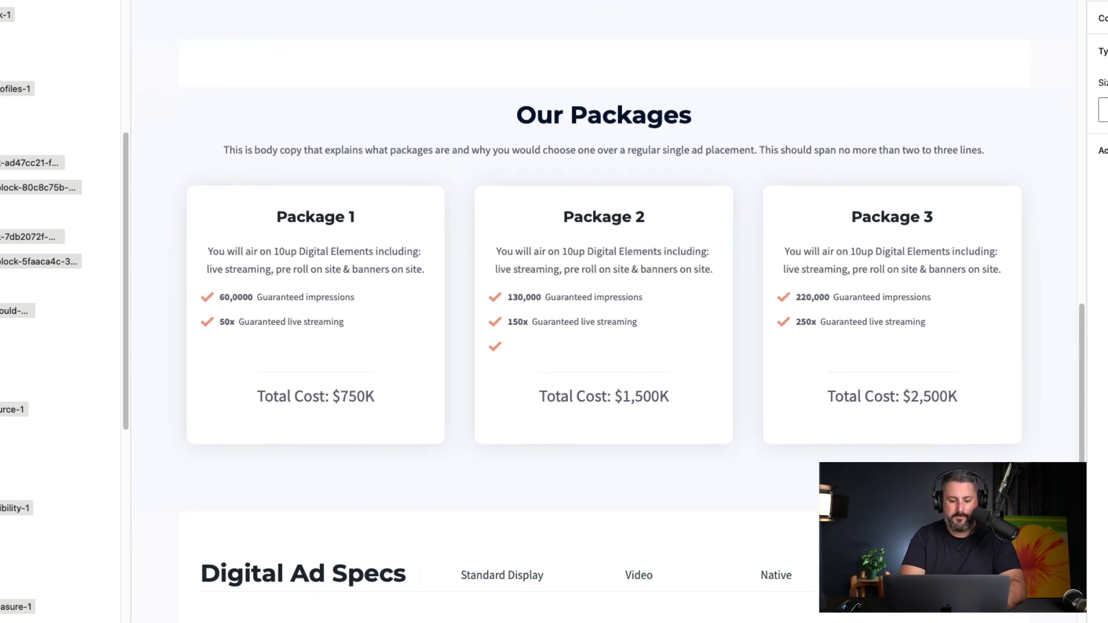
{"action": "type", "text": "Mid-roll"}
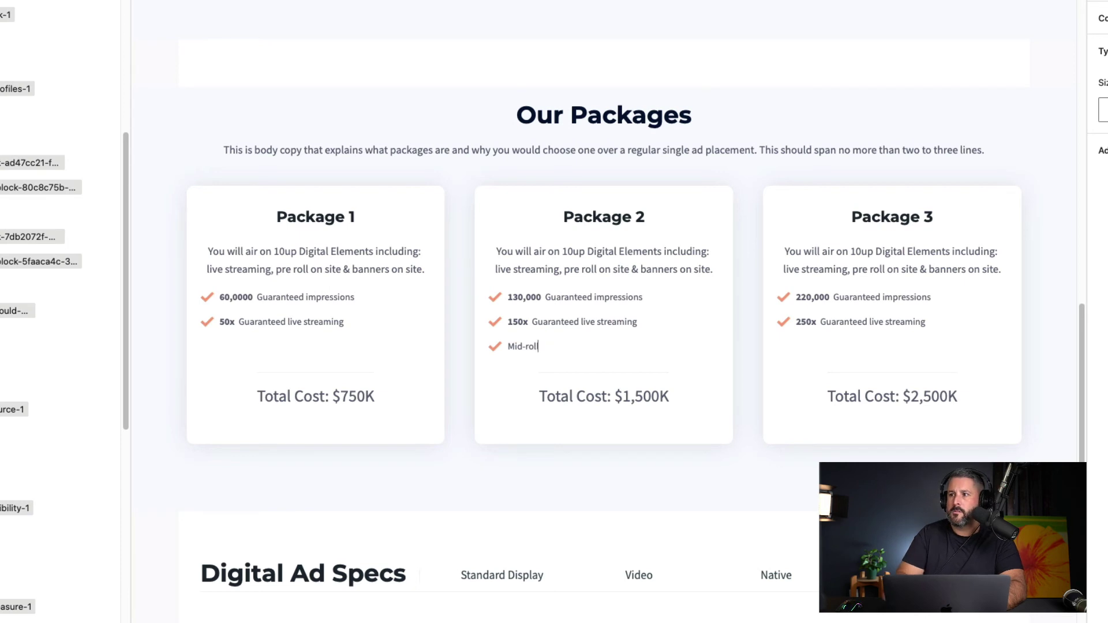
{"action": "left_click", "coordinate": [946, 322]}
{"action": "key", "text": "Return"}
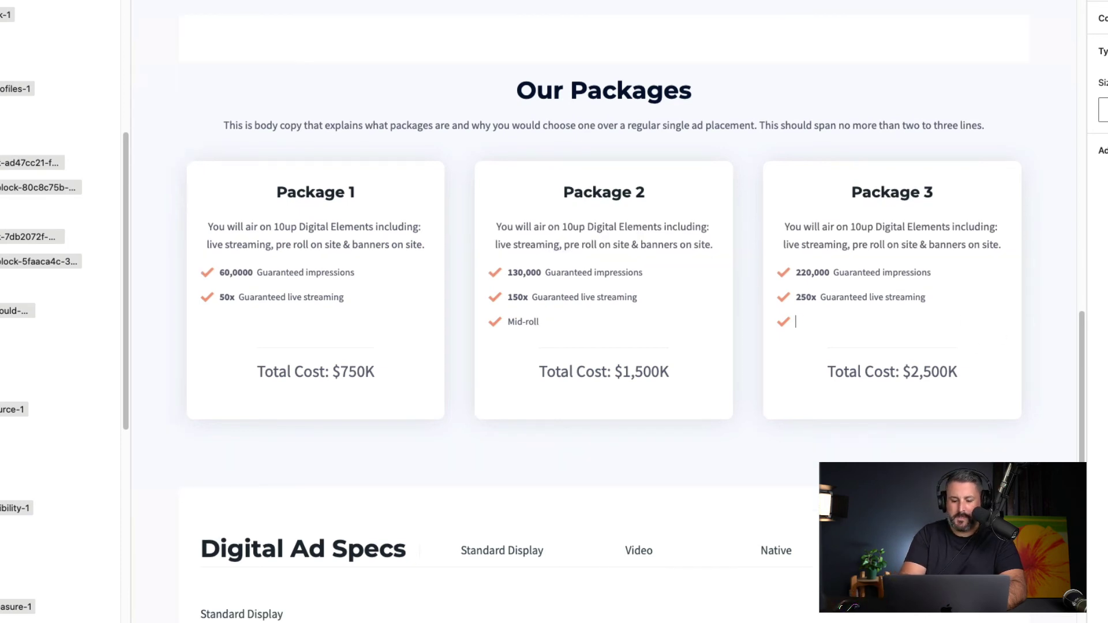
{"action": "type", "text": "Outro"}
{"action": "left_click", "coordinate": [365, 297]}
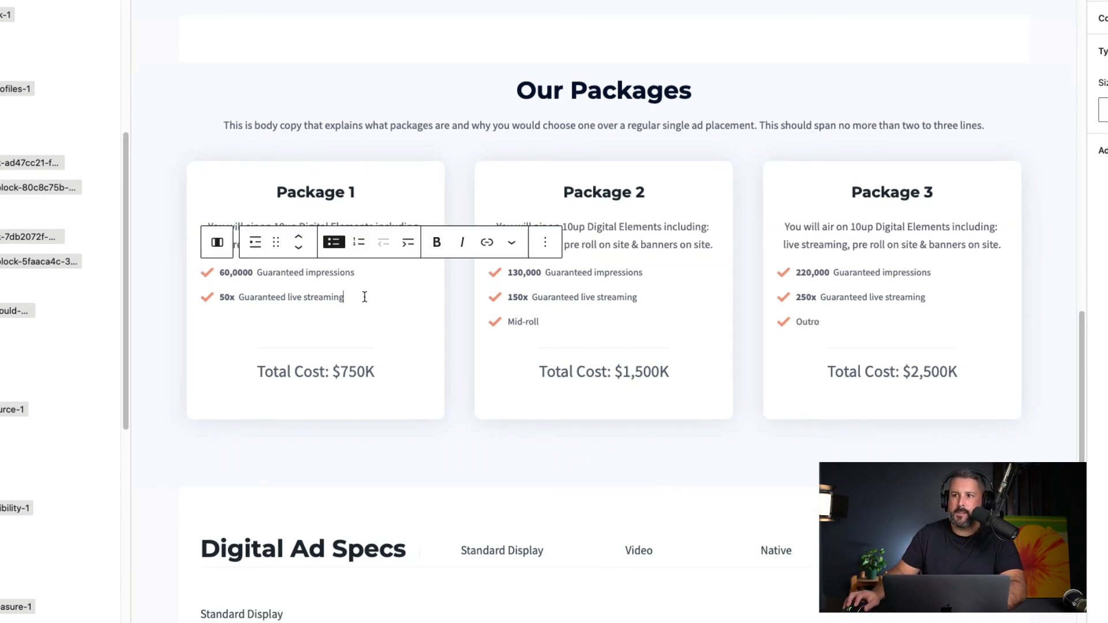
{"action": "key", "text": "Return"}
{"action": "type", "text": "Pre-rol"}
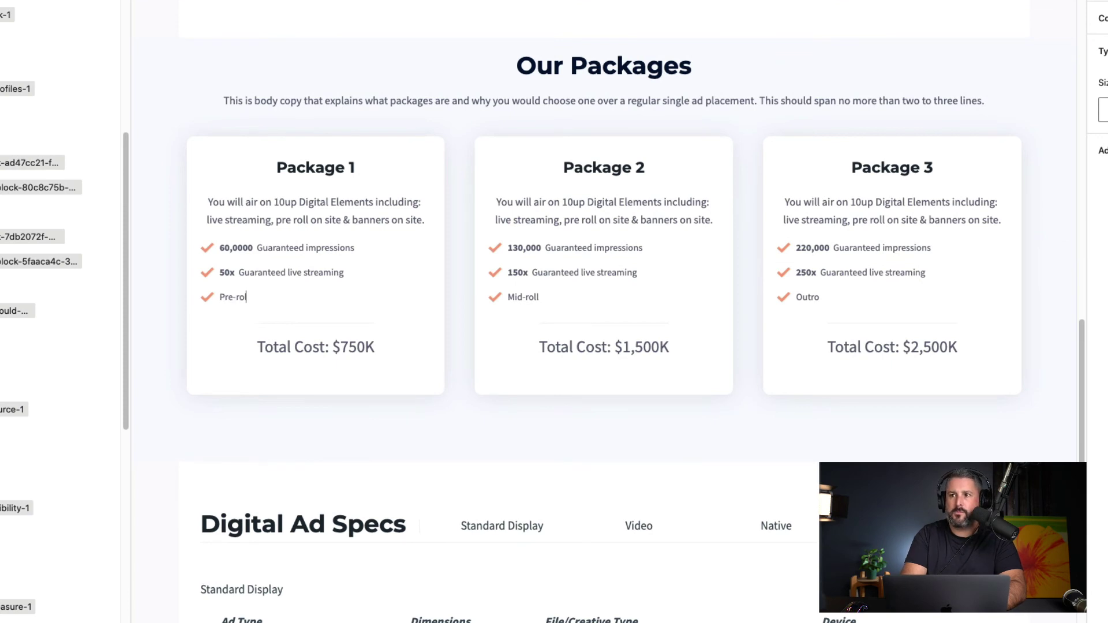
{"action": "type", "text": "l"}
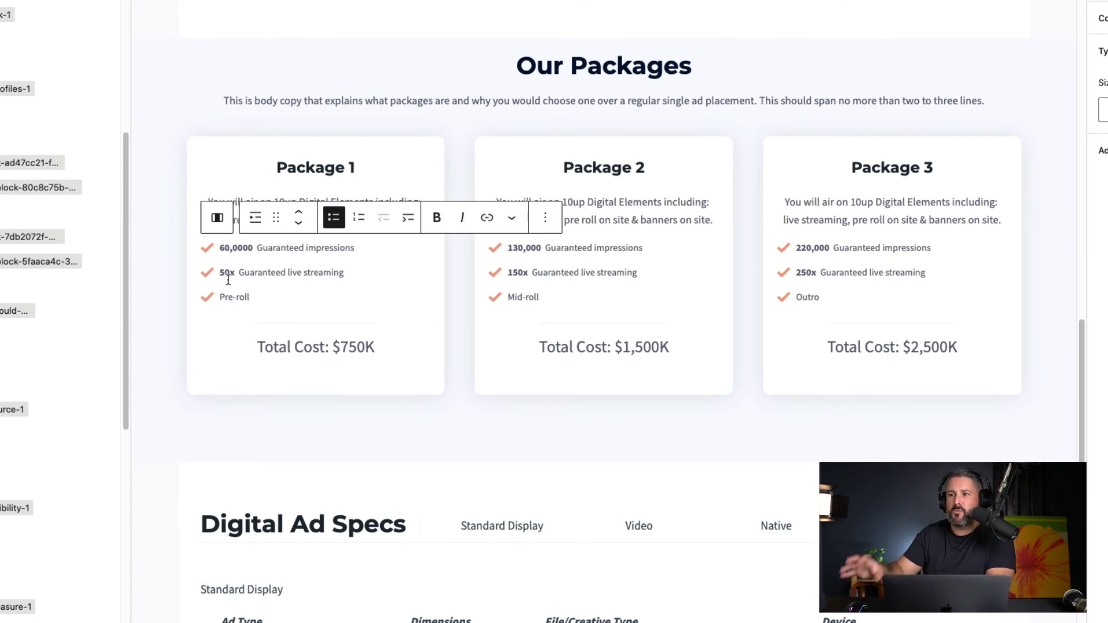
{"action": "scroll", "coordinate": [305, 309], "scroll_direction": "down", "scroll_amount": 20}
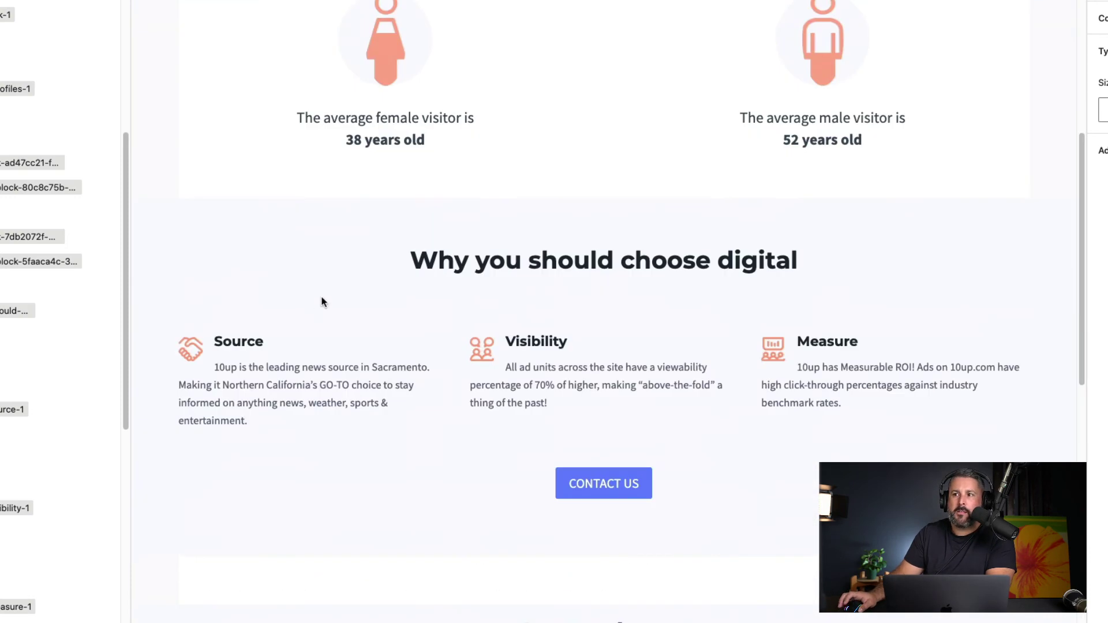
{"action": "left_click", "coordinate": [177, 347]}
{"action": "left_click", "coordinate": [186, 348]}
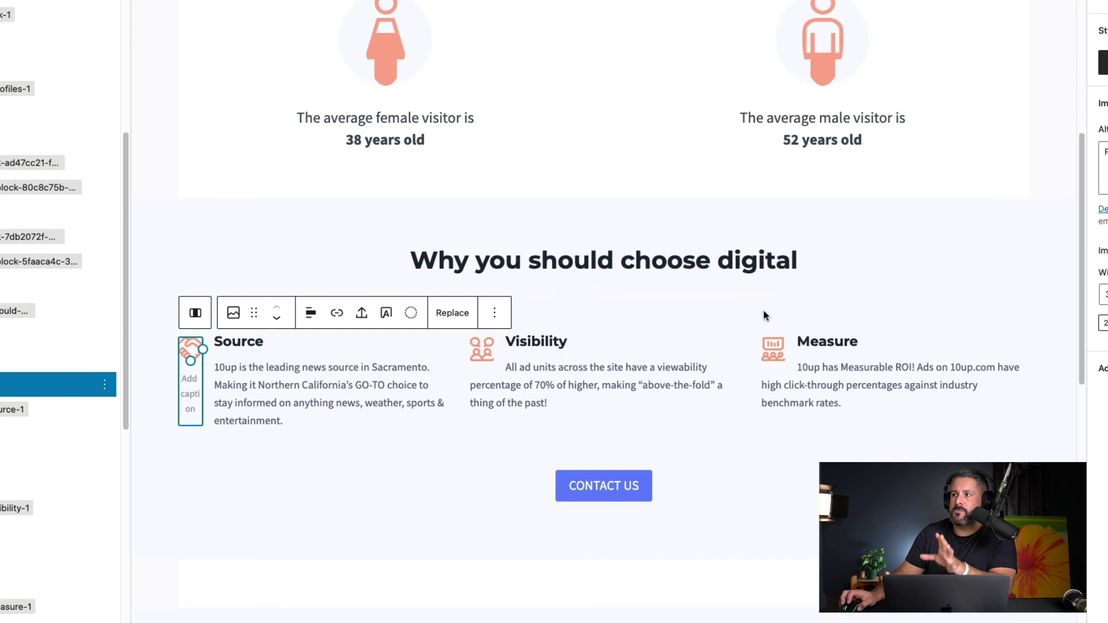
{"action": "left_click", "coordinate": [477, 352]}
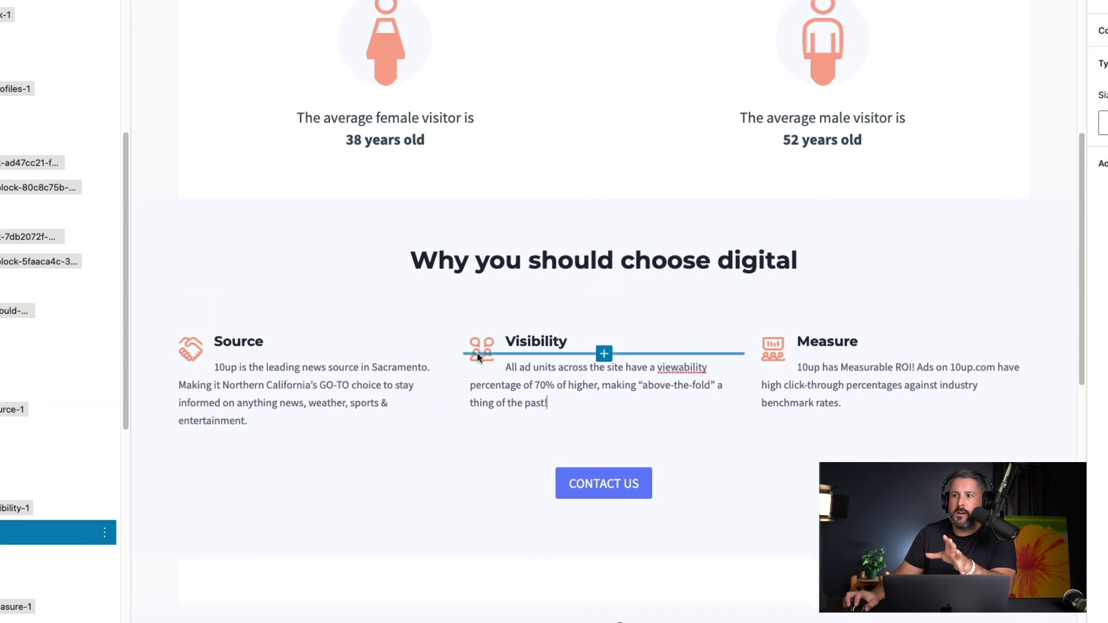
{"action": "left_click", "coordinate": [483, 346]}
{"action": "left_click", "coordinate": [484, 347]}
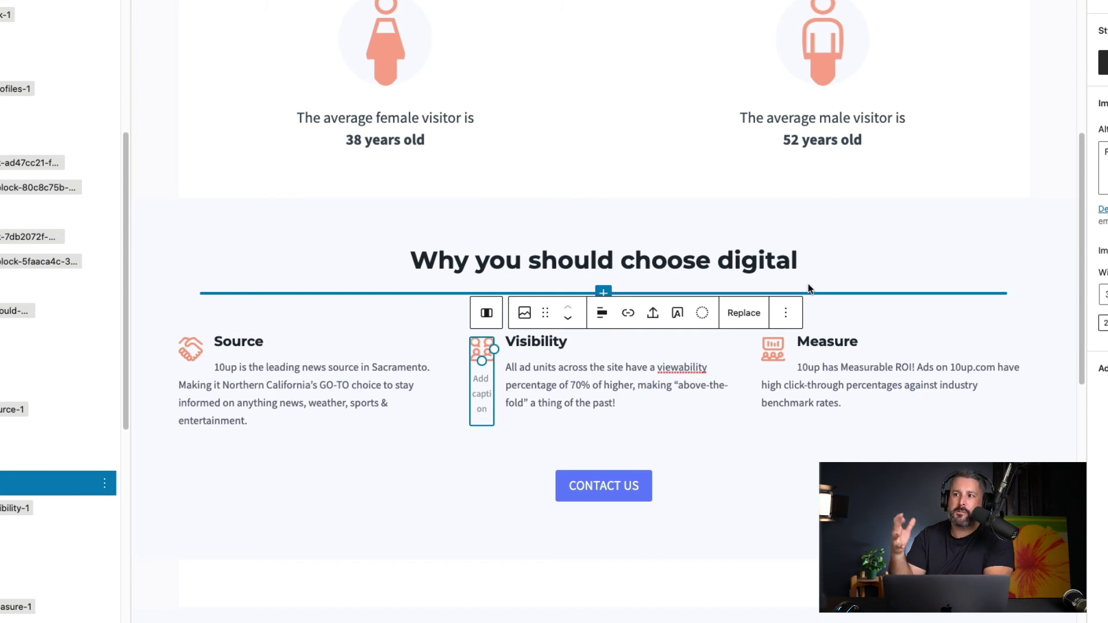
{"action": "scroll", "coordinate": [814, 273], "scroll_direction": "up", "scroll_amount": 10}
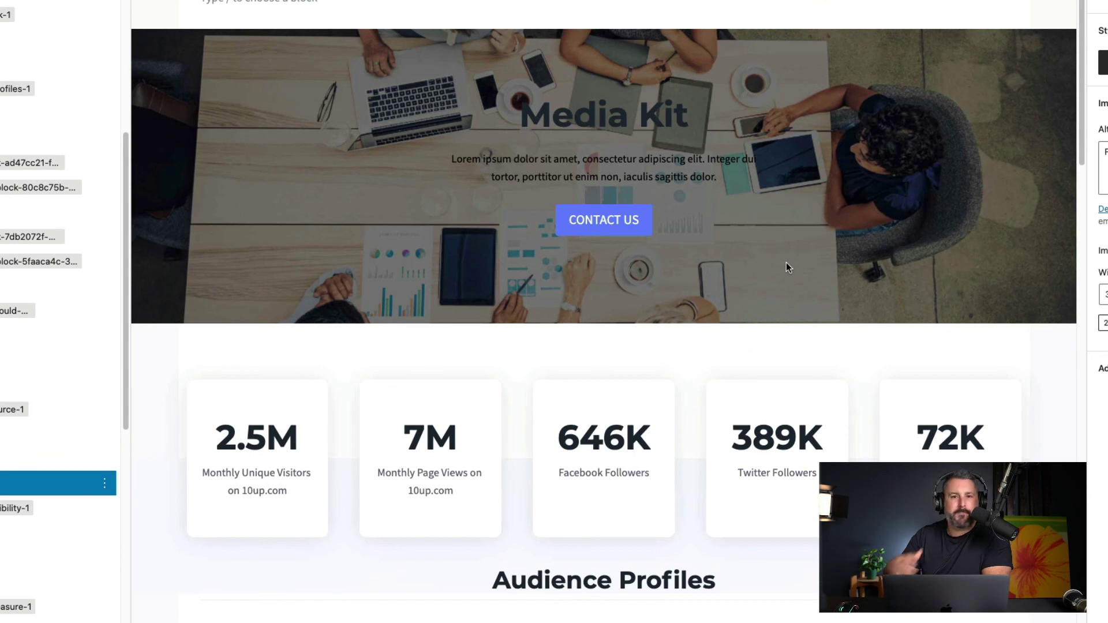